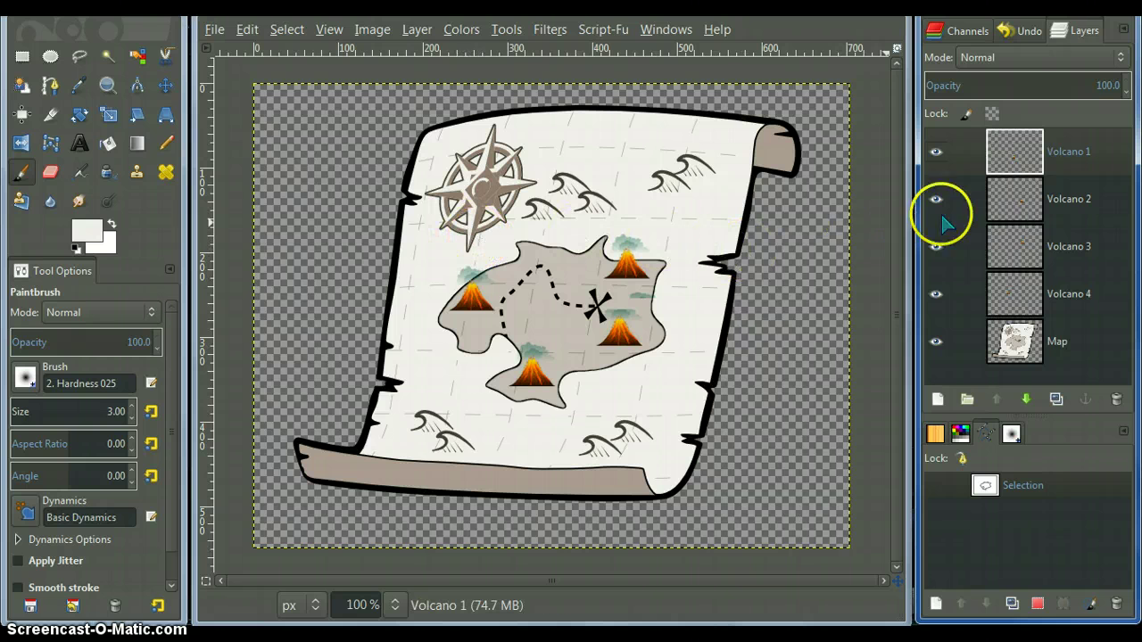
Step: Toggle the Volcano 1 layer's visibility to see which volcano it holds
left_click(935, 153)
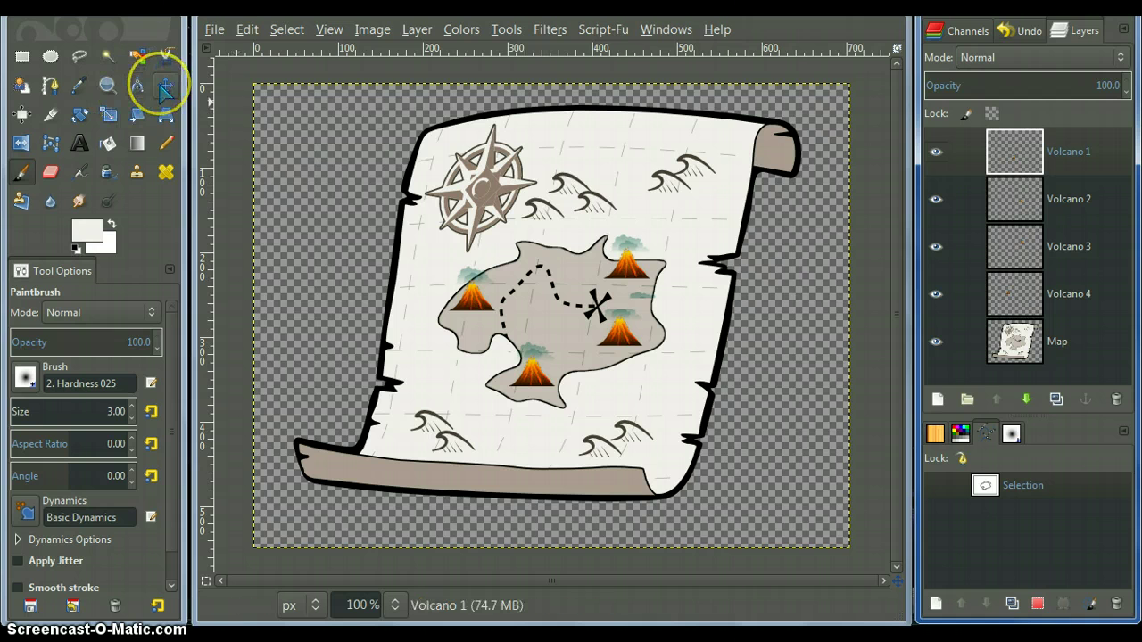
left_click(164, 86)
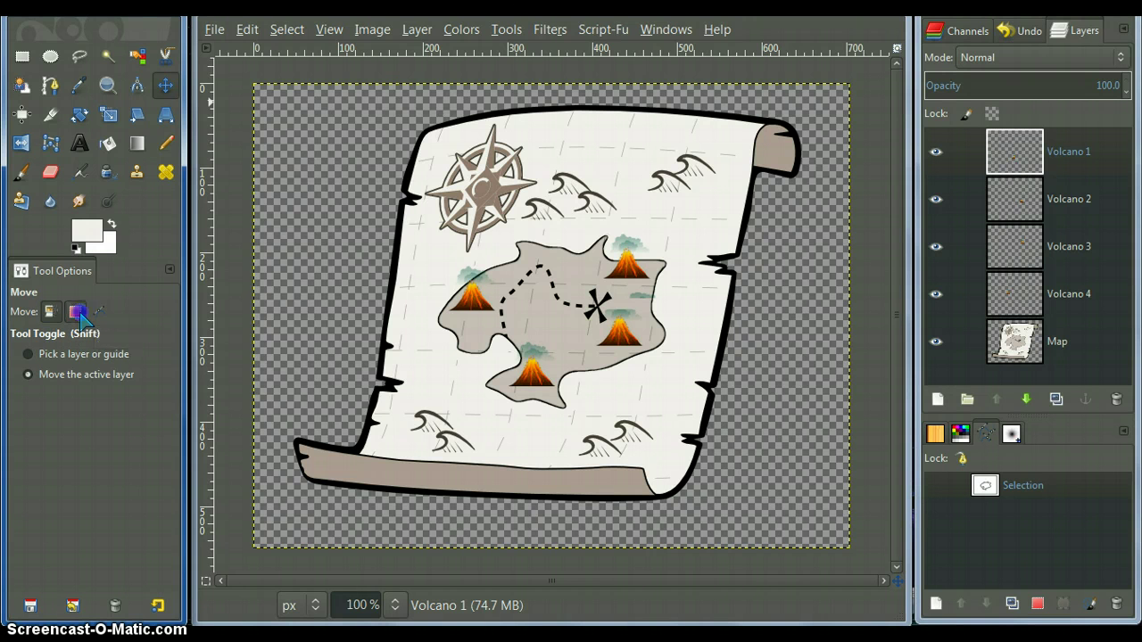
left_click(76, 312)
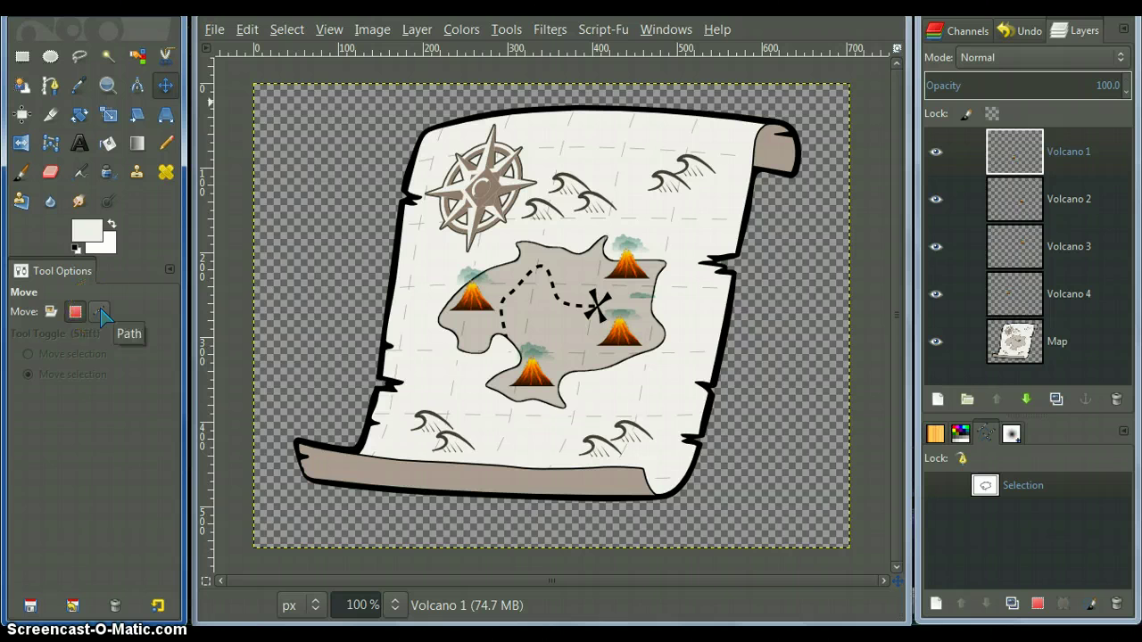
left_click(100, 311)
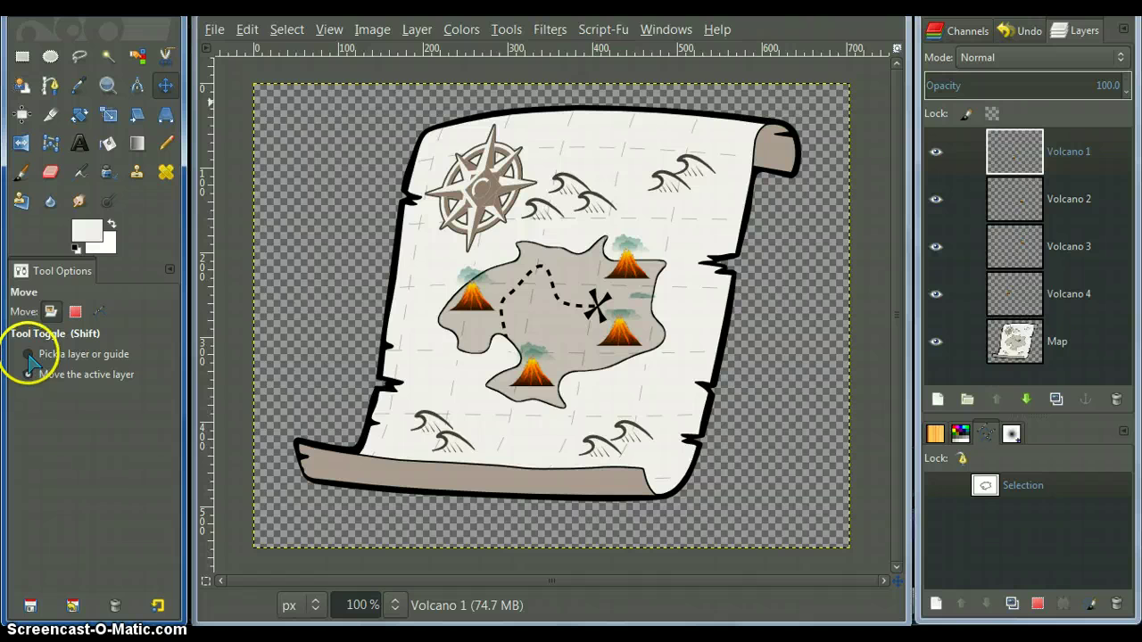
left_click(28, 355)
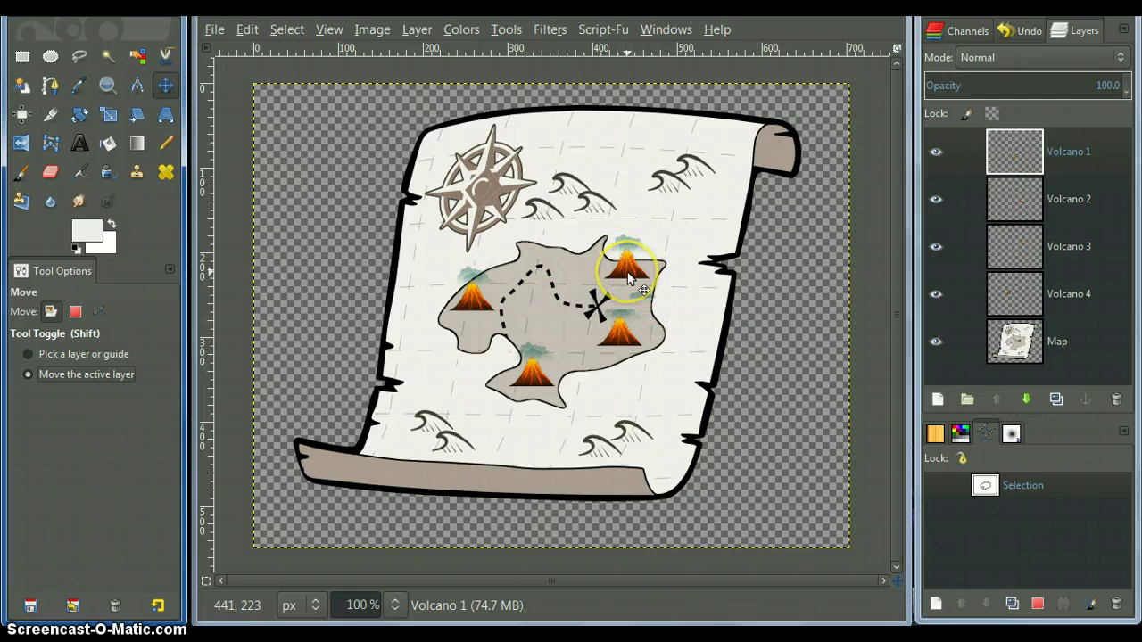
Step: Drag the Volcano 1 volcano from the southern tip to the island's middle beside the trail
mouse_move(628, 279)
left_mouse_down()
mouse_move(671, 273)
mouse_move(625, 256)
mouse_move(657, 262)
mouse_move(628, 278)
left_mouse_up()
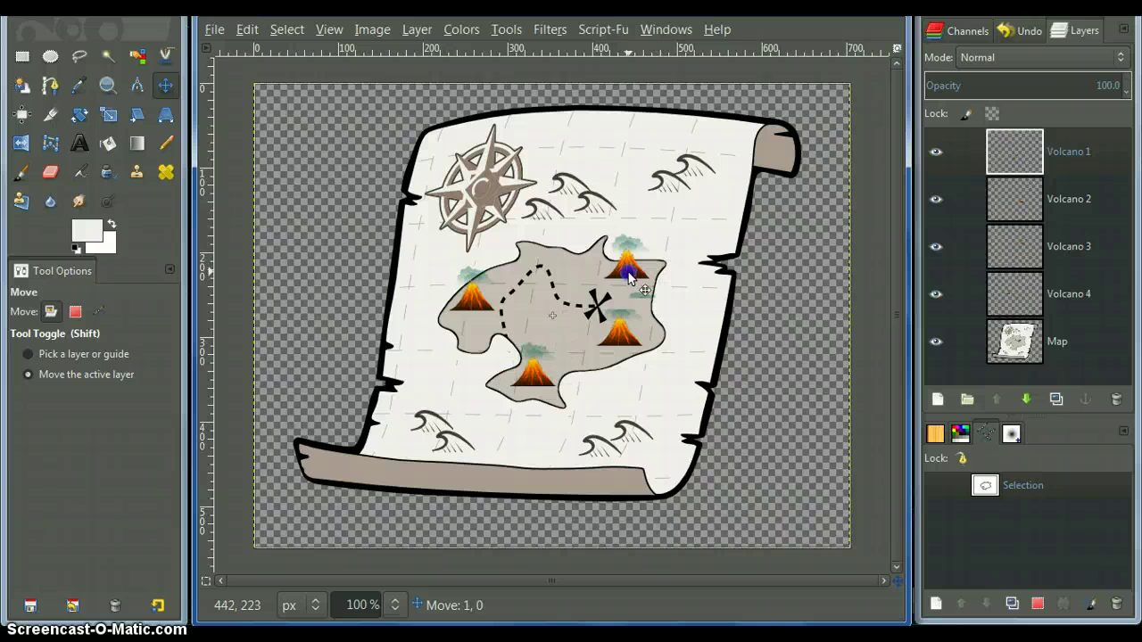
mouse_move(676, 478)
left_mouse_down()
mouse_move(711, 495)
mouse_move(816, 505)
mouse_move(799, 466)
mouse_move(669, 477)
mouse_move(619, 497)
mouse_move(635, 517)
mouse_move(677, 518)
mouse_move(684, 509)
mouse_move(650, 485)
mouse_move(602, 518)
mouse_move(547, 523)
mouse_move(606, 517)
mouse_move(581, 509)
left_mouse_up()
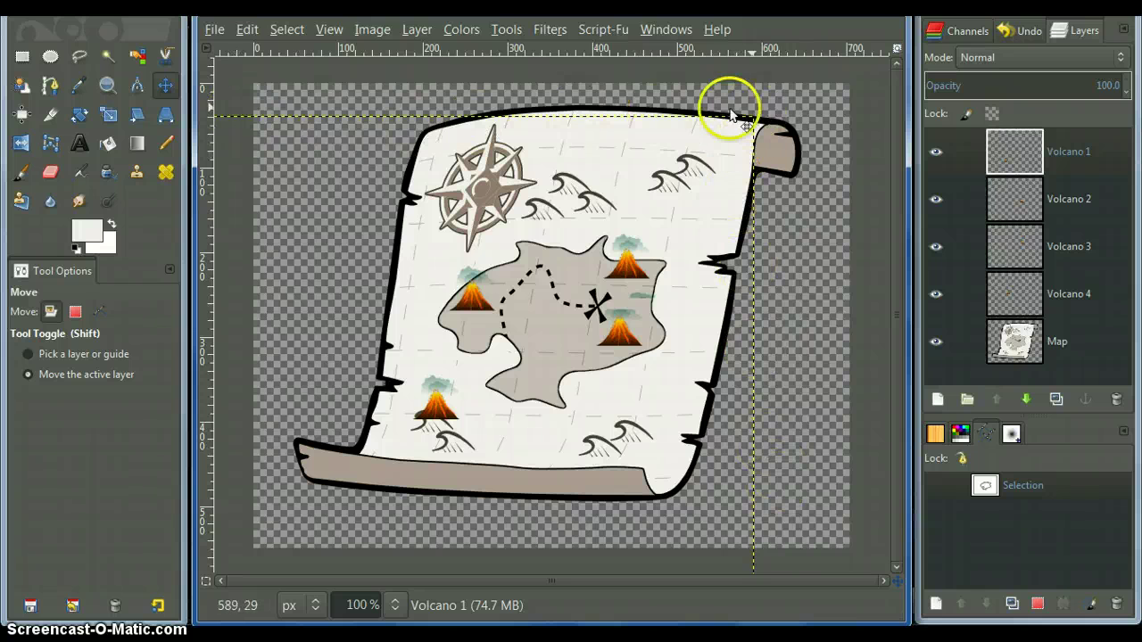
left_click_drag(442, 401, 536, 316)
Step: Resize Volcano 1 to image size, autocrop it, and drag its volcano lower on the island
right_click(1019, 156)
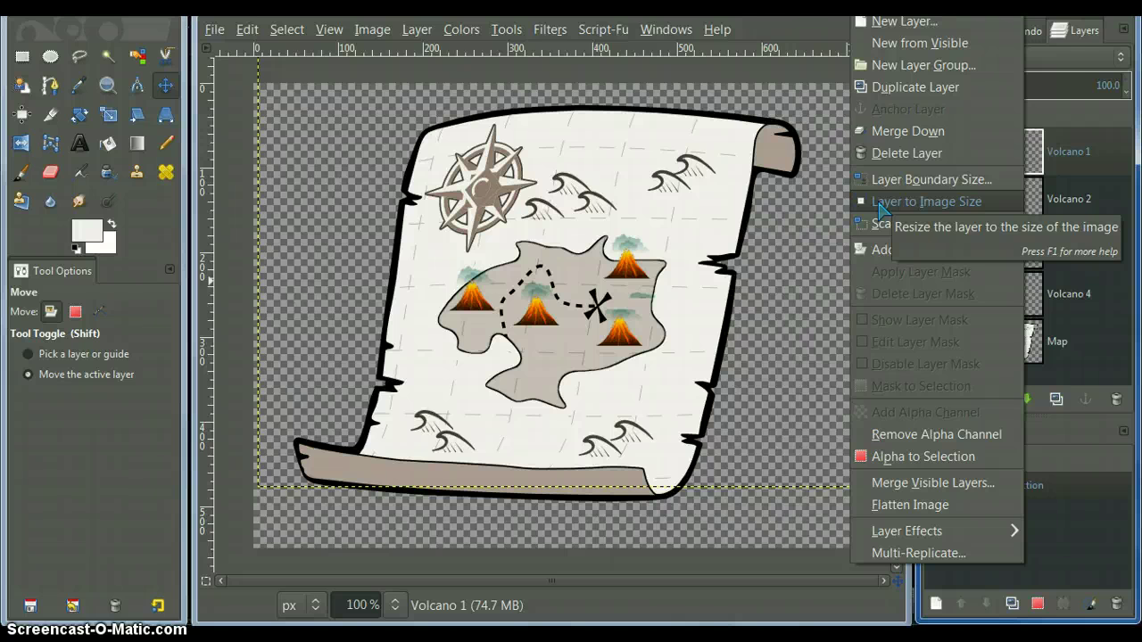
left_click(879, 203)
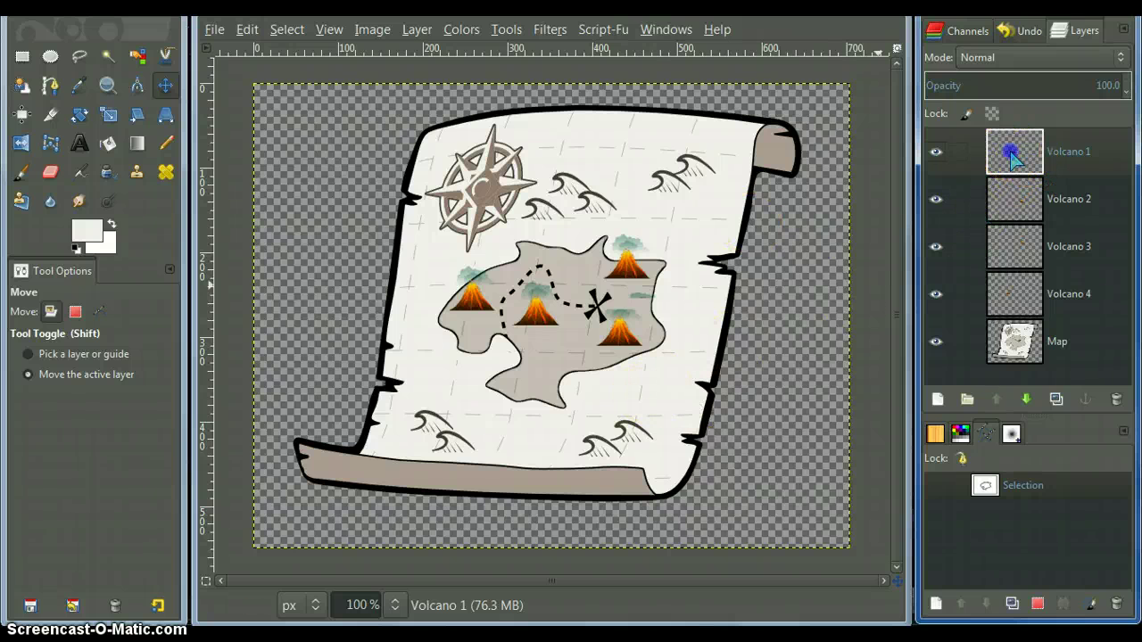
left_click(413, 30)
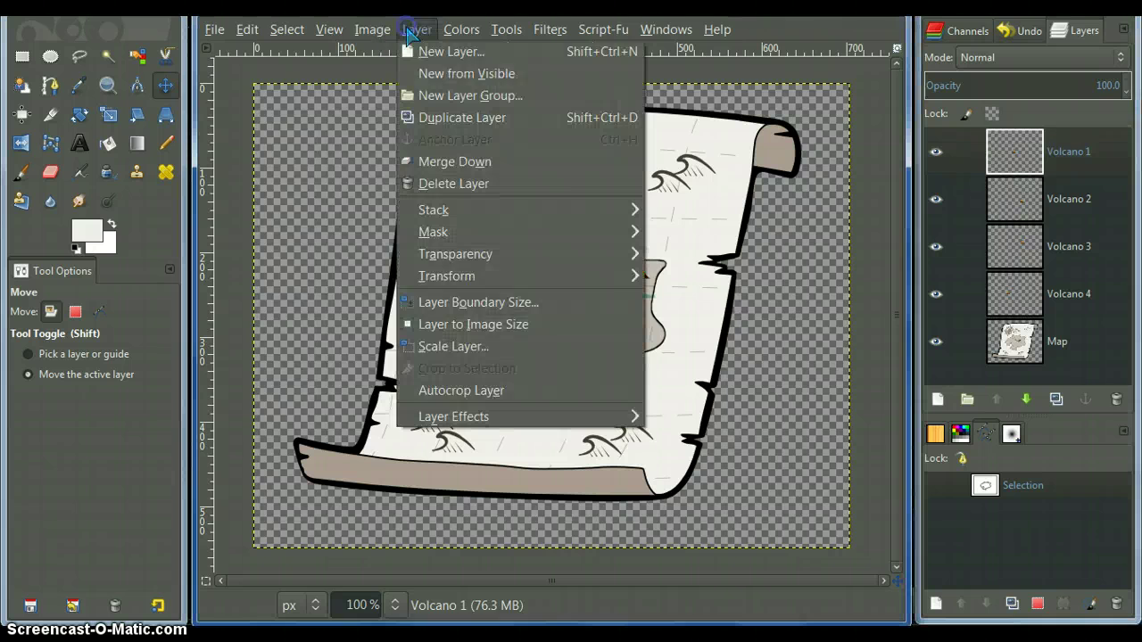
left_click(463, 391)
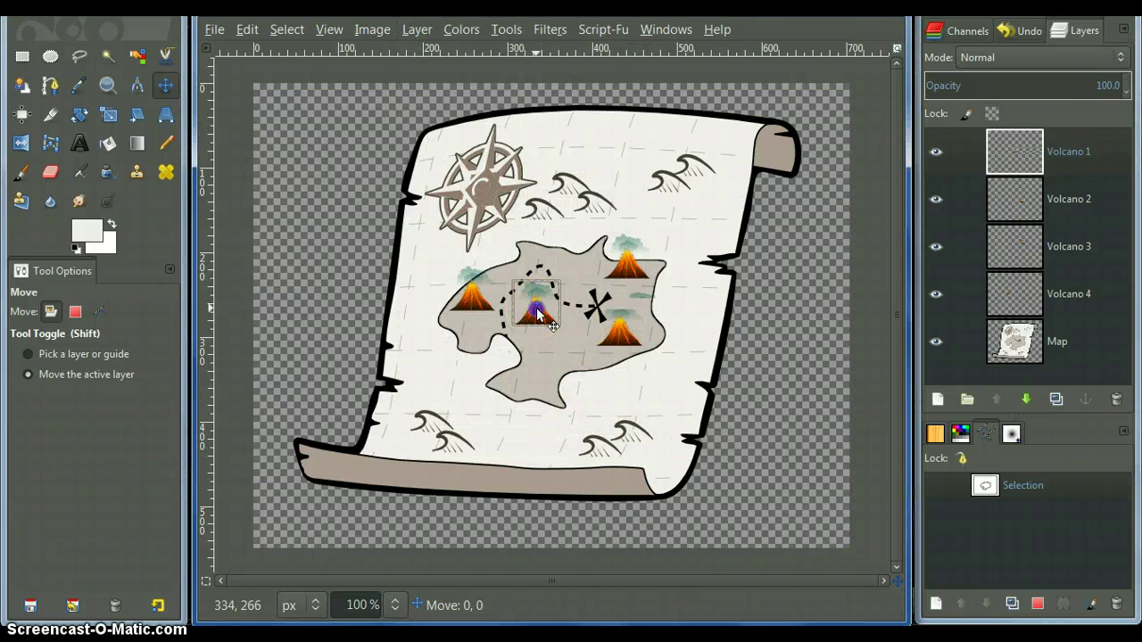
mouse_move(536, 313)
left_mouse_down()
mouse_move(590, 272)
mouse_move(544, 278)
mouse_move(530, 315)
mouse_move(544, 319)
mouse_move(538, 311)
left_mouse_up()
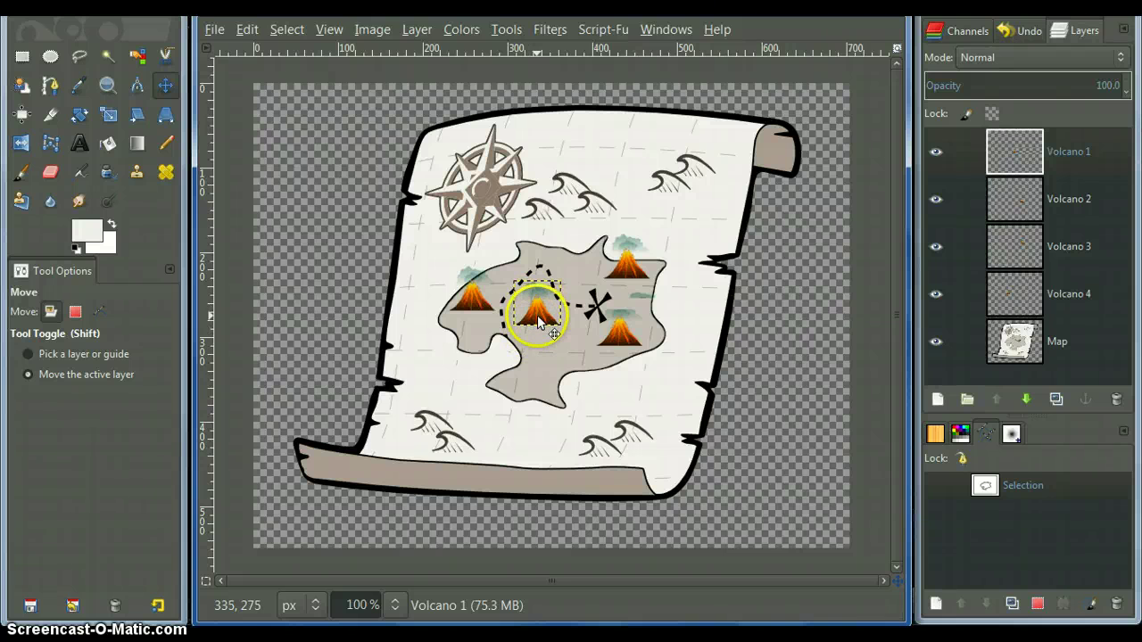
mouse_move(538, 321)
left_mouse_down()
mouse_move(567, 296)
mouse_move(540, 320)
mouse_move(565, 349)
mouse_move(554, 352)
left_mouse_up()
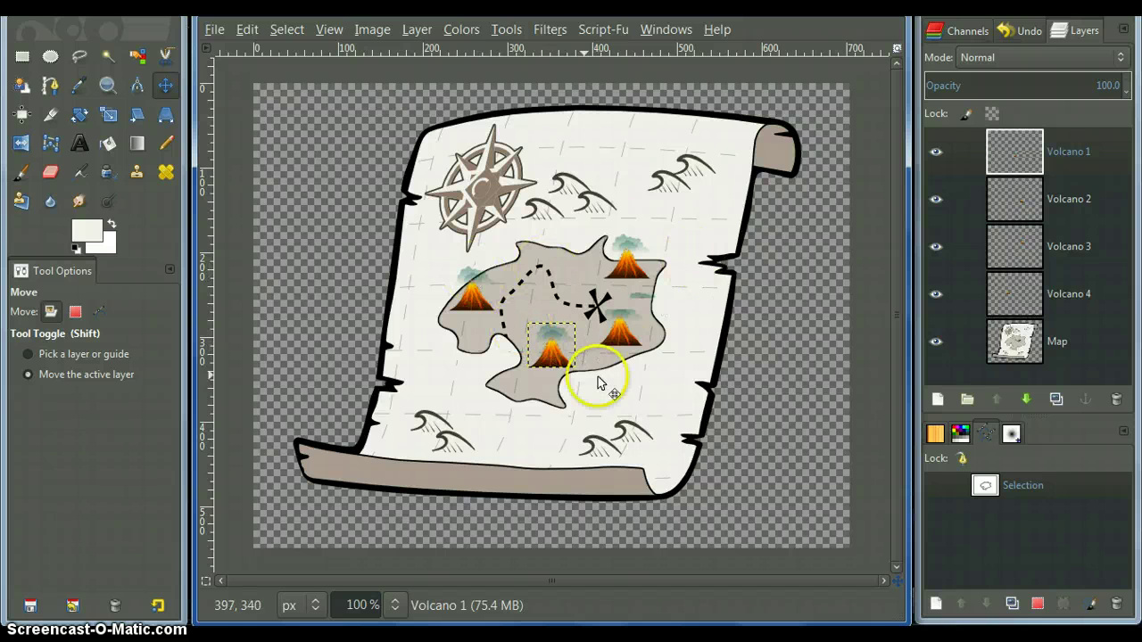
Step: Chain the four volcano layers, unlink Map, and set Move to the active layer only
left_click(959, 151, "shift")
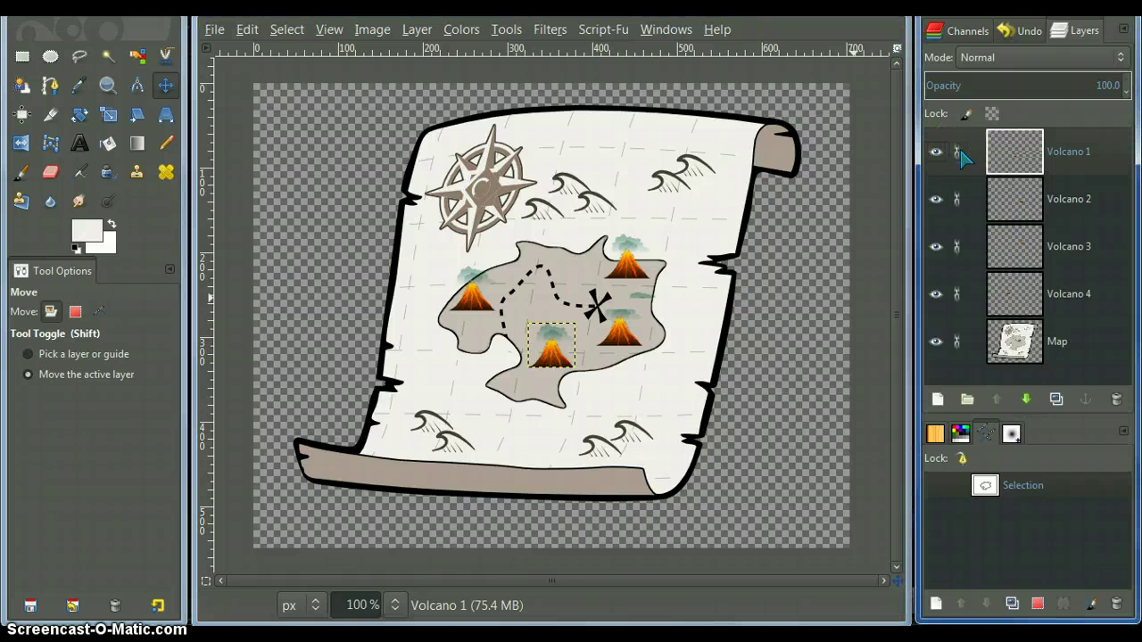
left_click(951, 341)
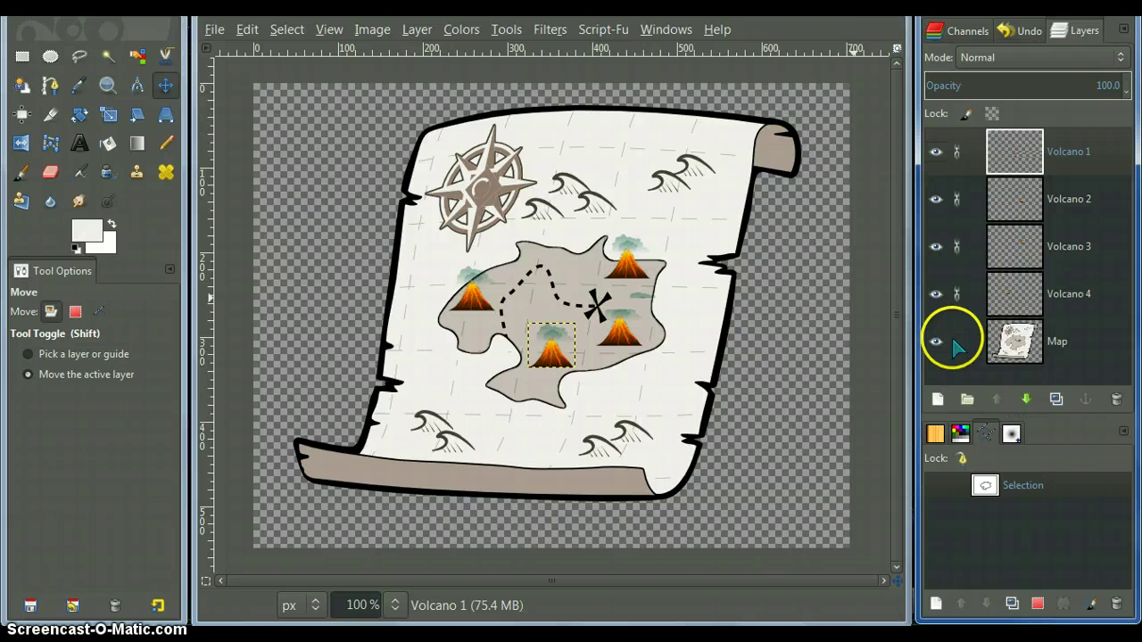
left_click(30, 374)
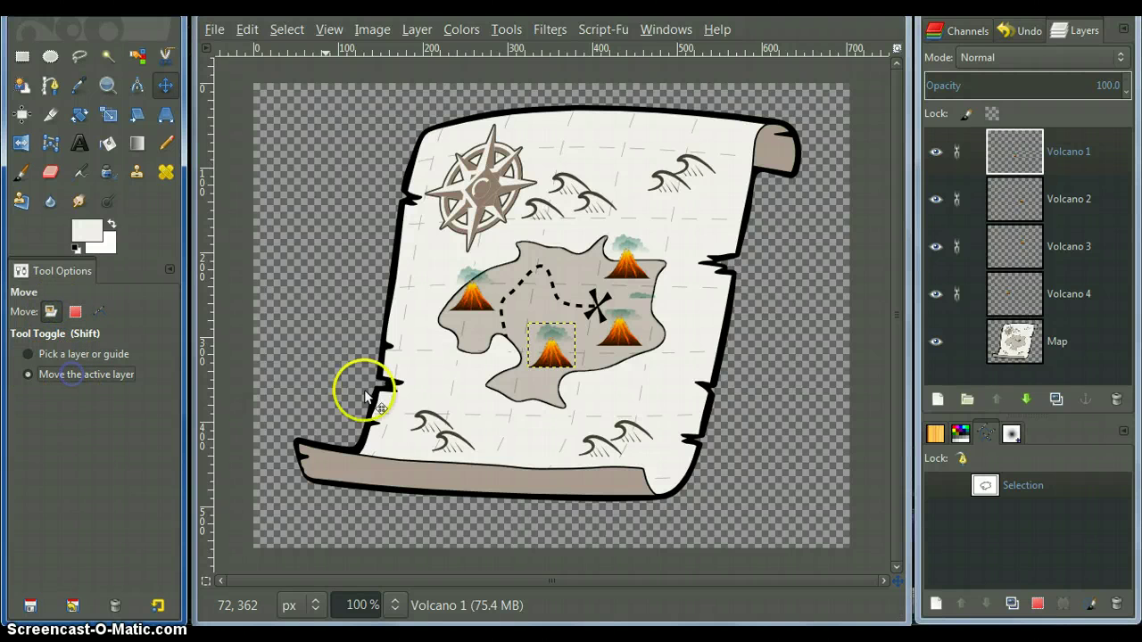
mouse_move(555, 373)
left_mouse_down()
mouse_move(536, 317)
mouse_move(544, 355)
mouse_move(564, 354)
mouse_move(553, 362)
left_mouse_up()
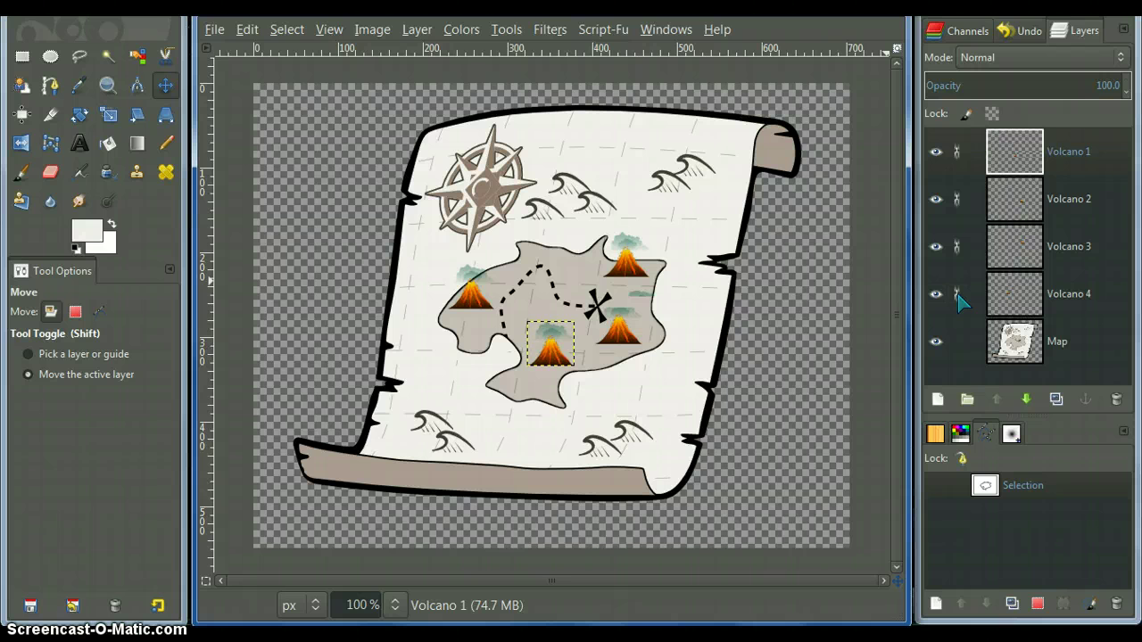
Step: Unlink Volcano 3 and 4 and make Volcano 2 the active layer
left_click(957, 294)
left_click(957, 248)
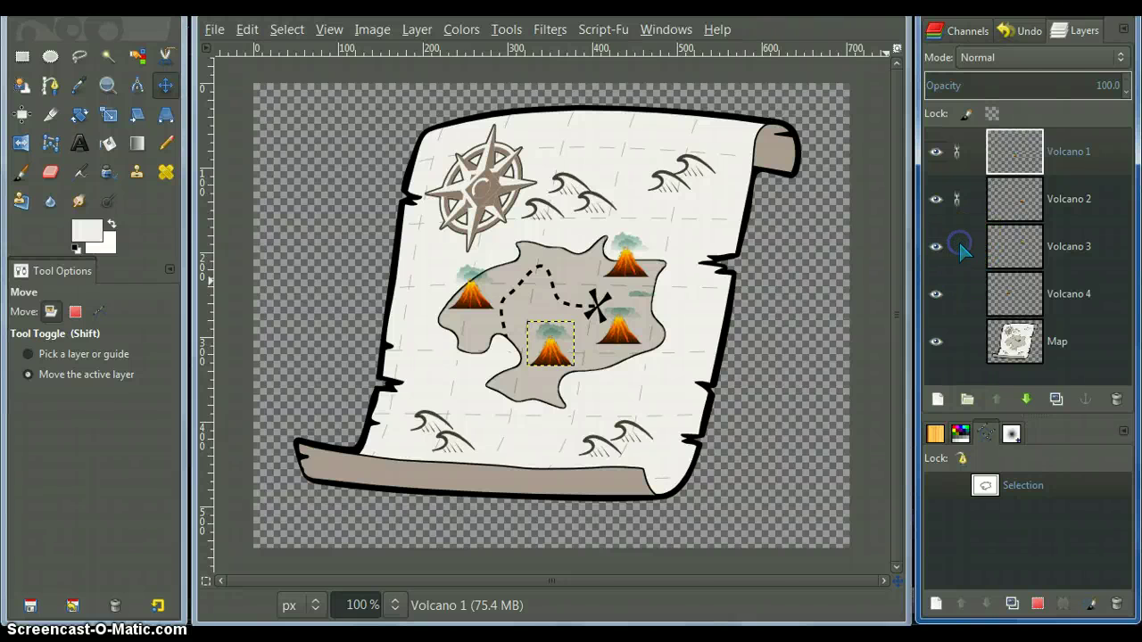
left_click(1008, 160)
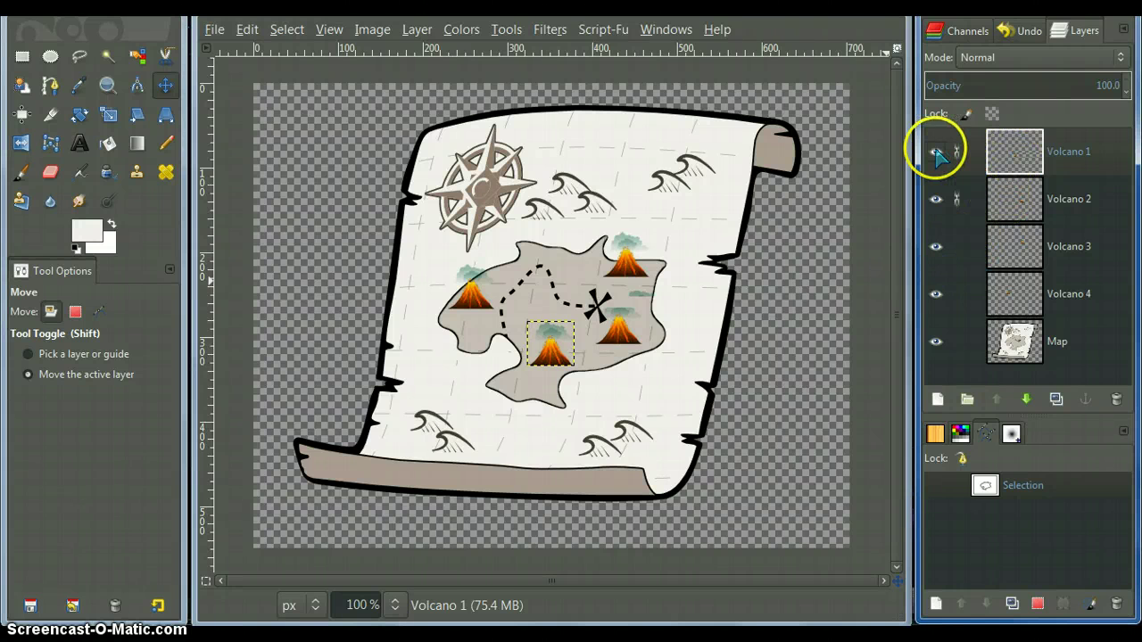
left_click(934, 198)
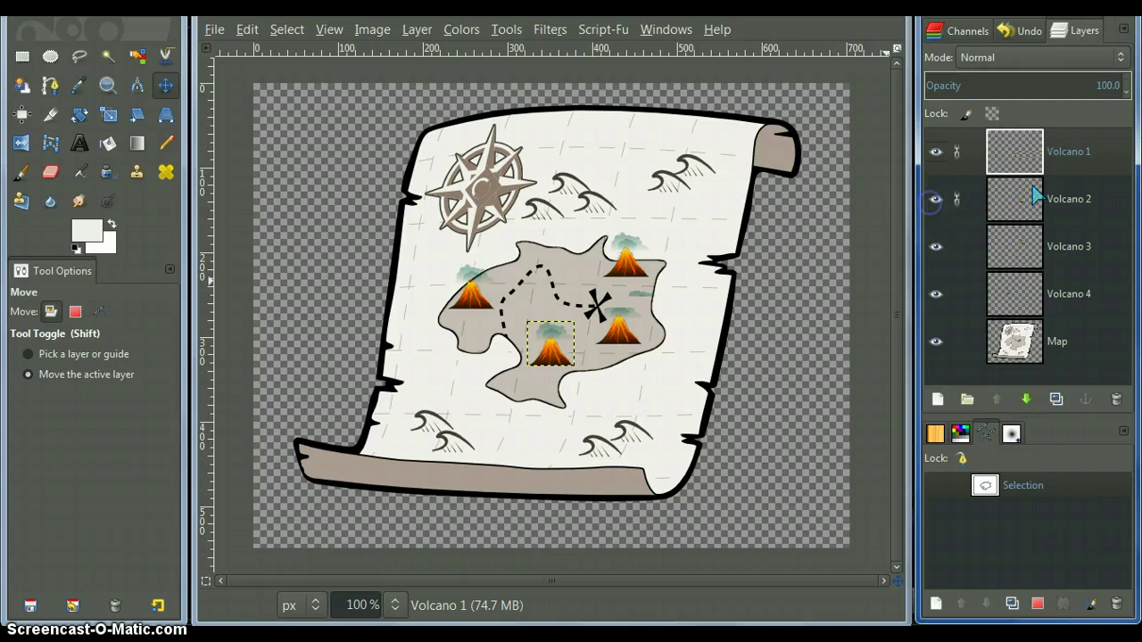
left_click(1021, 156)
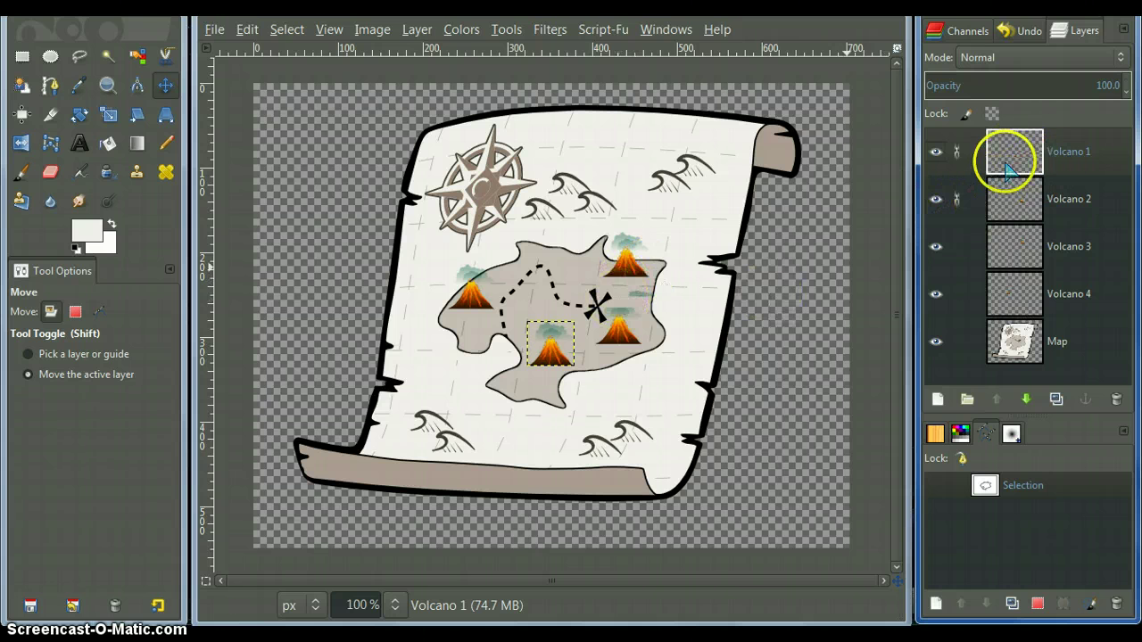
left_click(1017, 202)
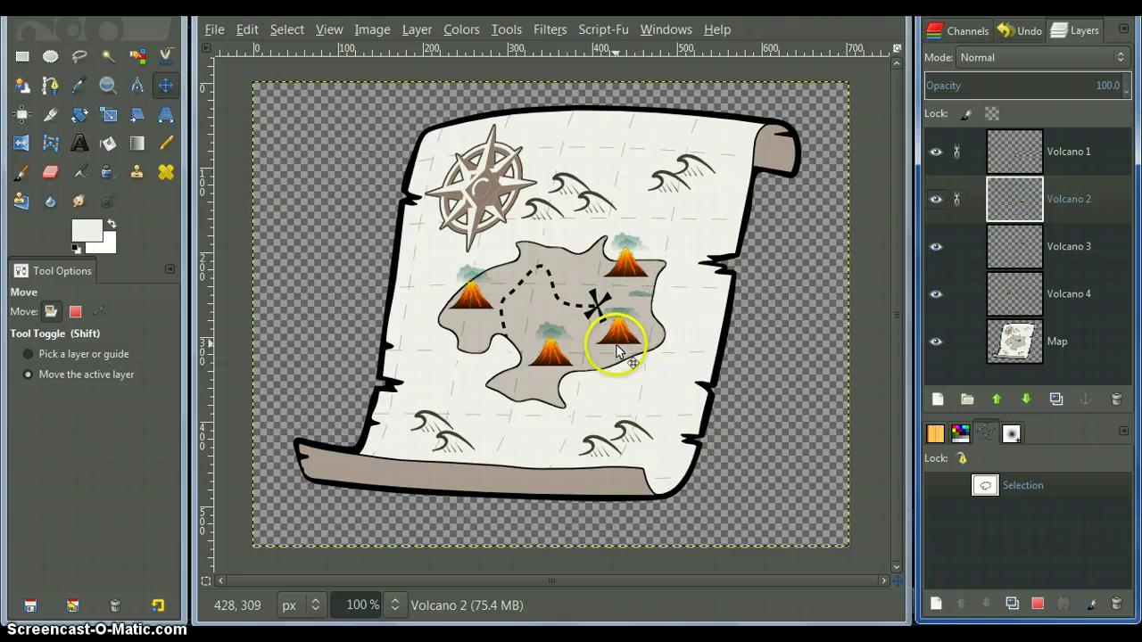
Step: Drag the linked Volcano 1 and 2 up-right near the X and resize Volcano 2 to image size
mouse_move(611, 345)
left_mouse_down()
mouse_move(591, 311)
mouse_move(650, 323)
mouse_move(610, 339)
mouse_move(628, 323)
mouse_move(607, 323)
mouse_move(620, 332)
left_mouse_up()
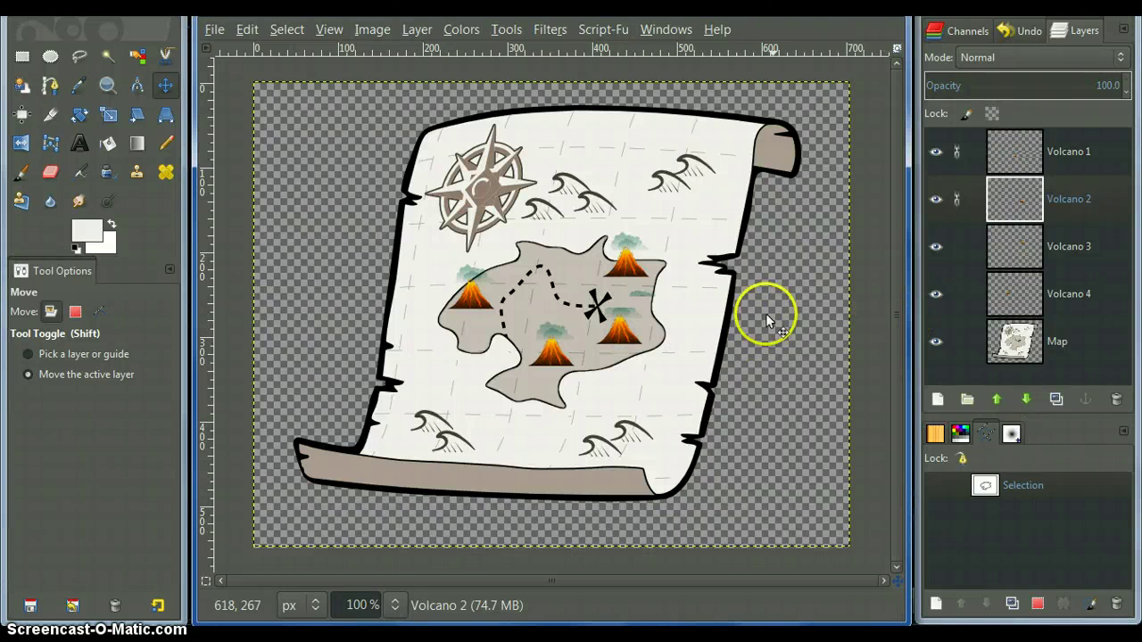
left_click_drag(619, 327, 656, 320)
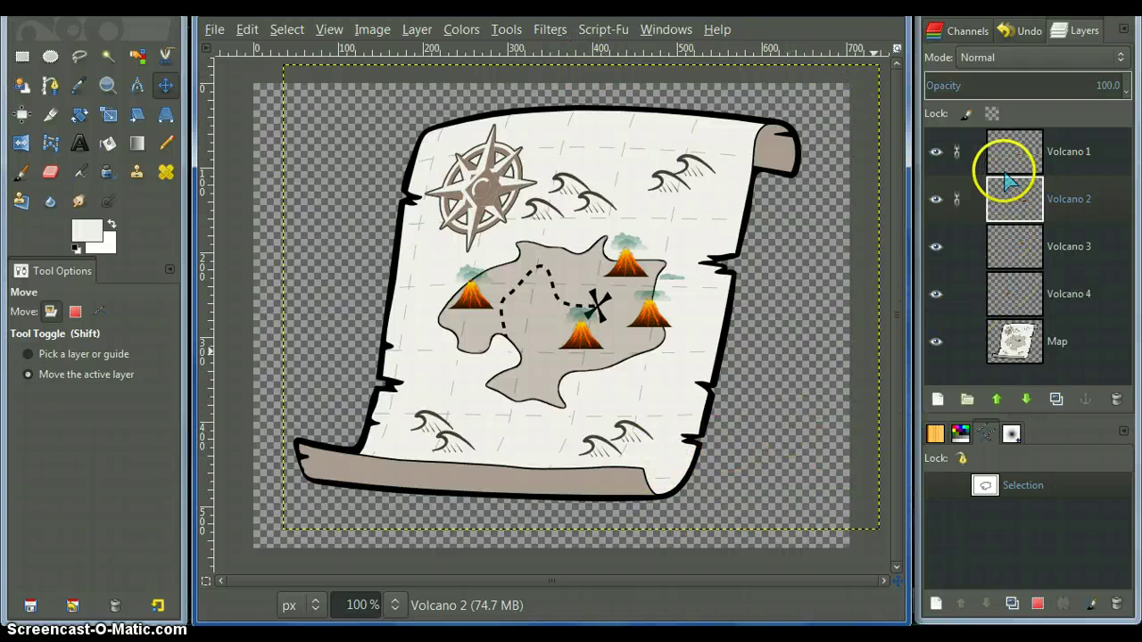
right_click(1018, 200)
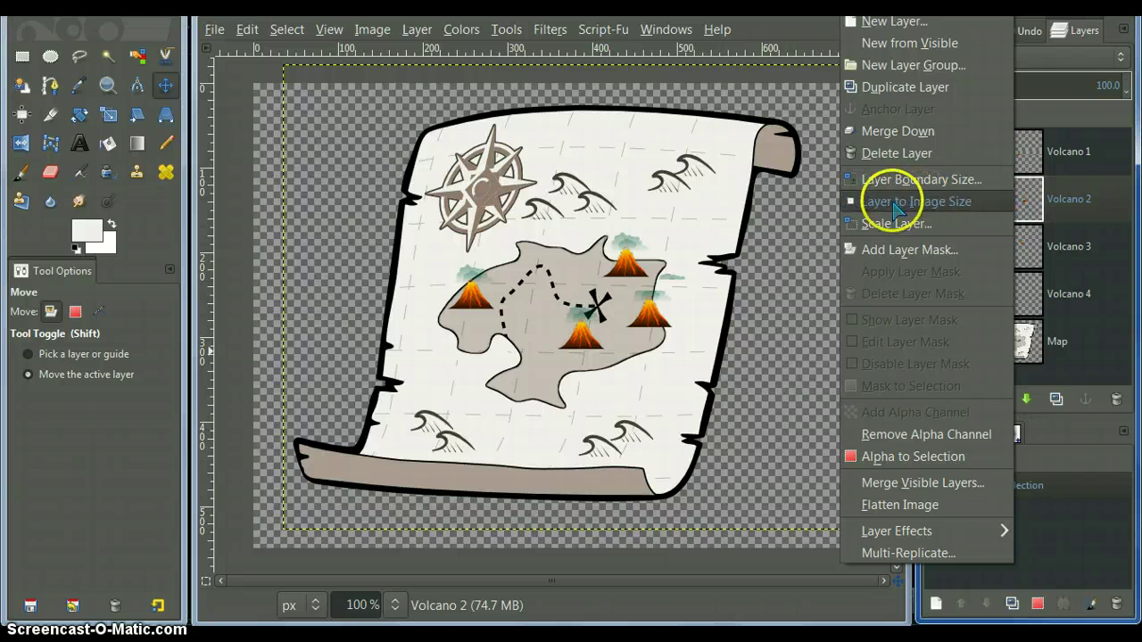
left_click(891, 203)
right_click(963, 153)
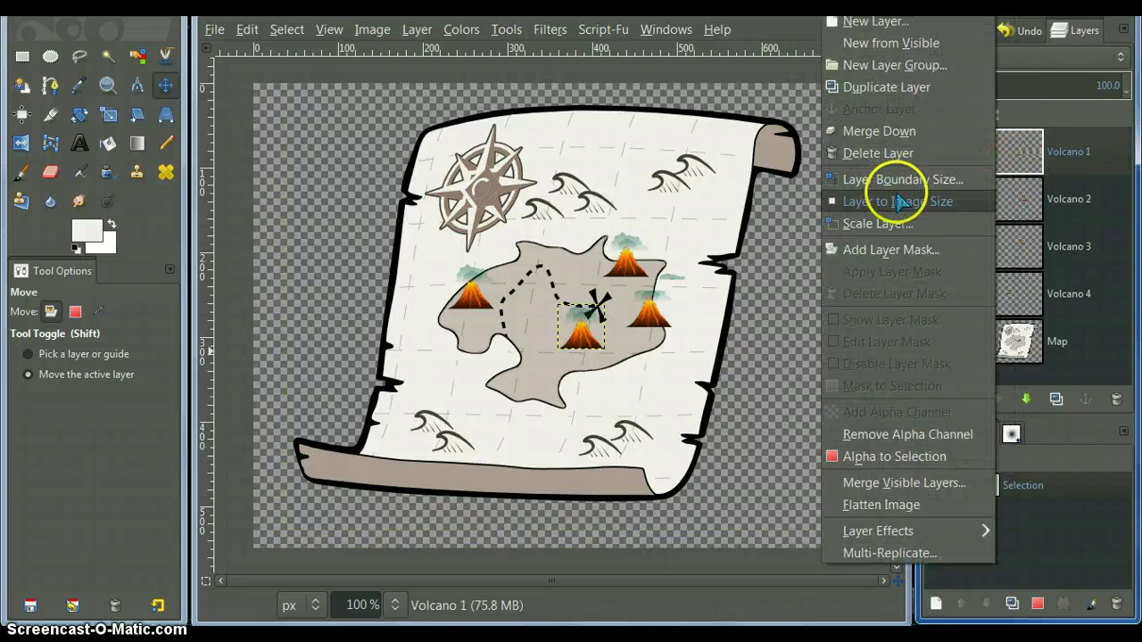
Step: Link Volcano 2 and 3 back with Volcano 1 and drag the linked volcanoes together
left_click(892, 202)
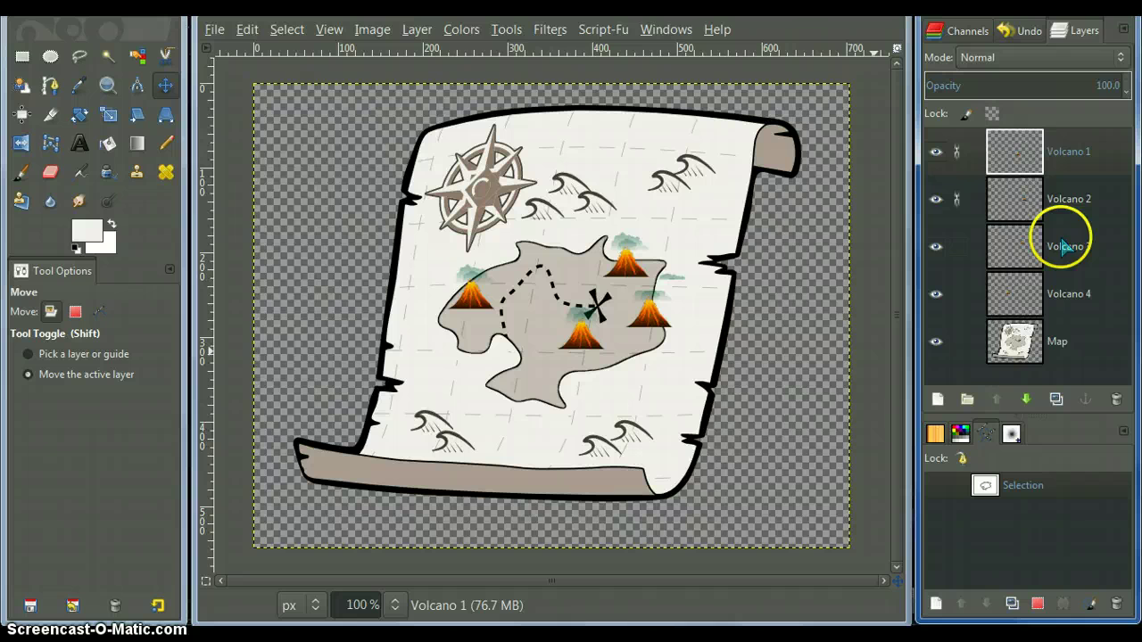
left_click(958, 247)
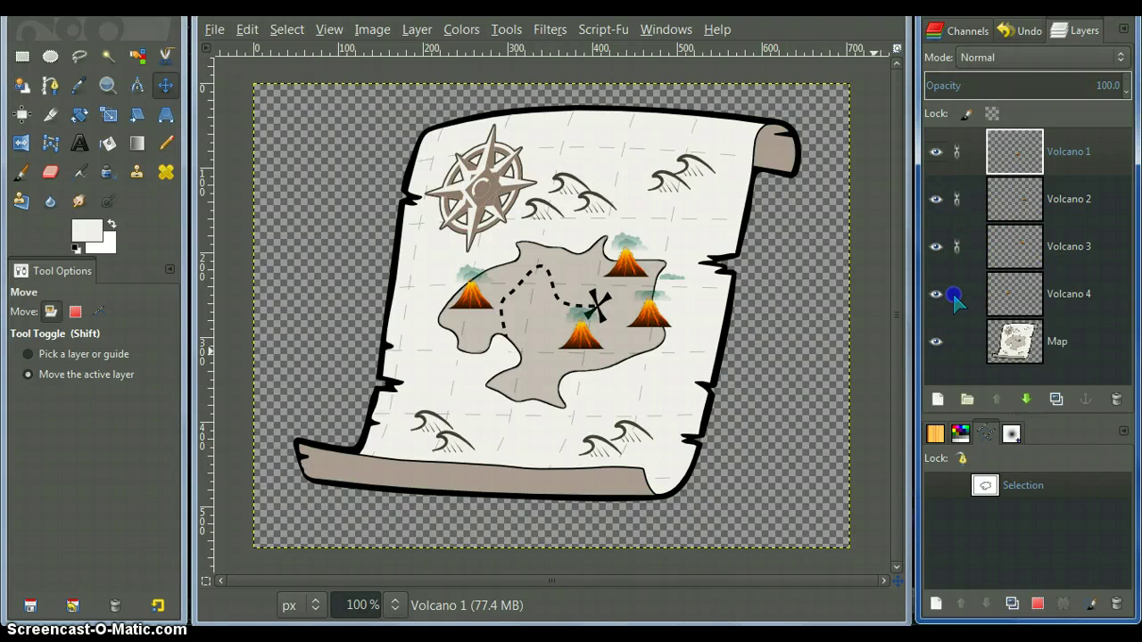
mouse_move(608, 302)
left_mouse_down()
mouse_move(649, 327)
mouse_move(636, 331)
left_mouse_up()
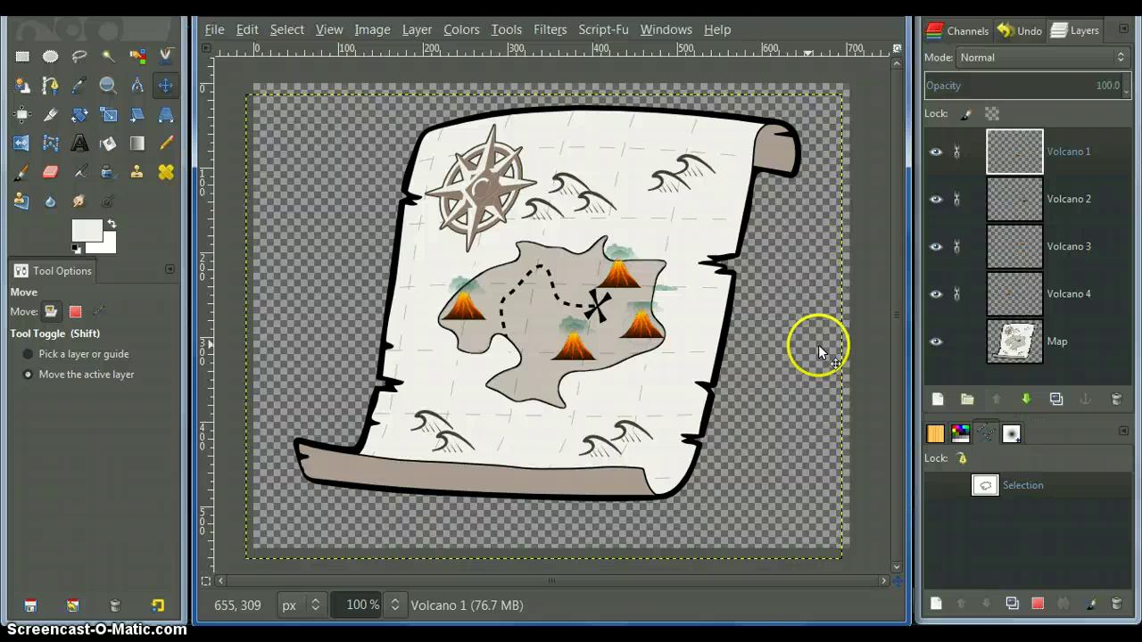
Step: Apply Layer to Image Size to Volcano 1, 2, 3 and 4
right_click(1017, 152)
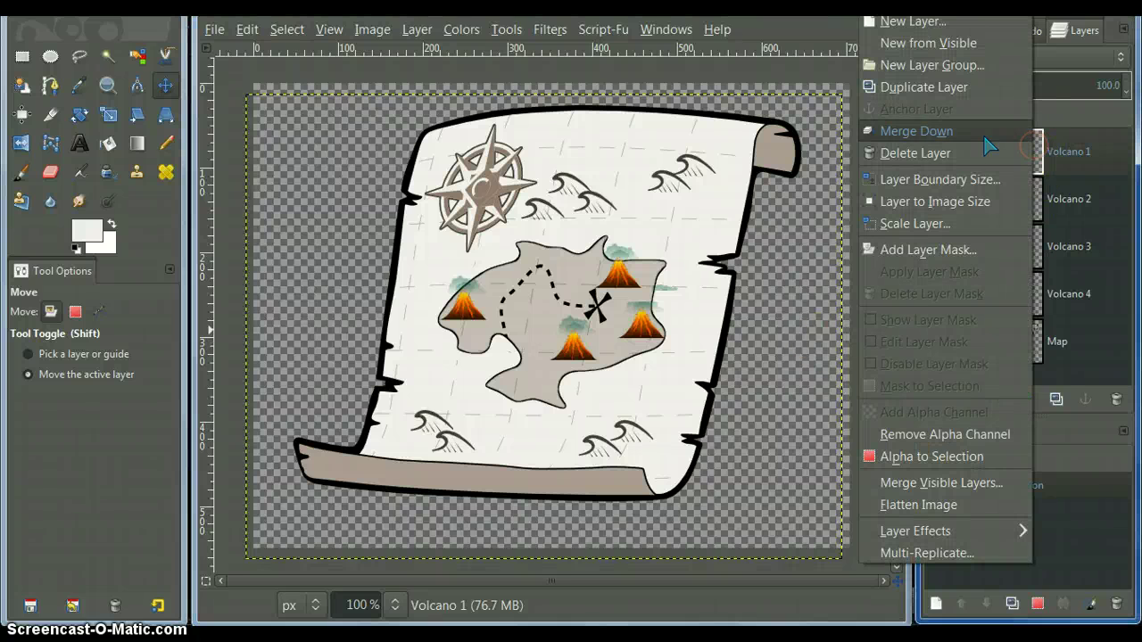
left_click(905, 204)
right_click(976, 190)
left_click(932, 202)
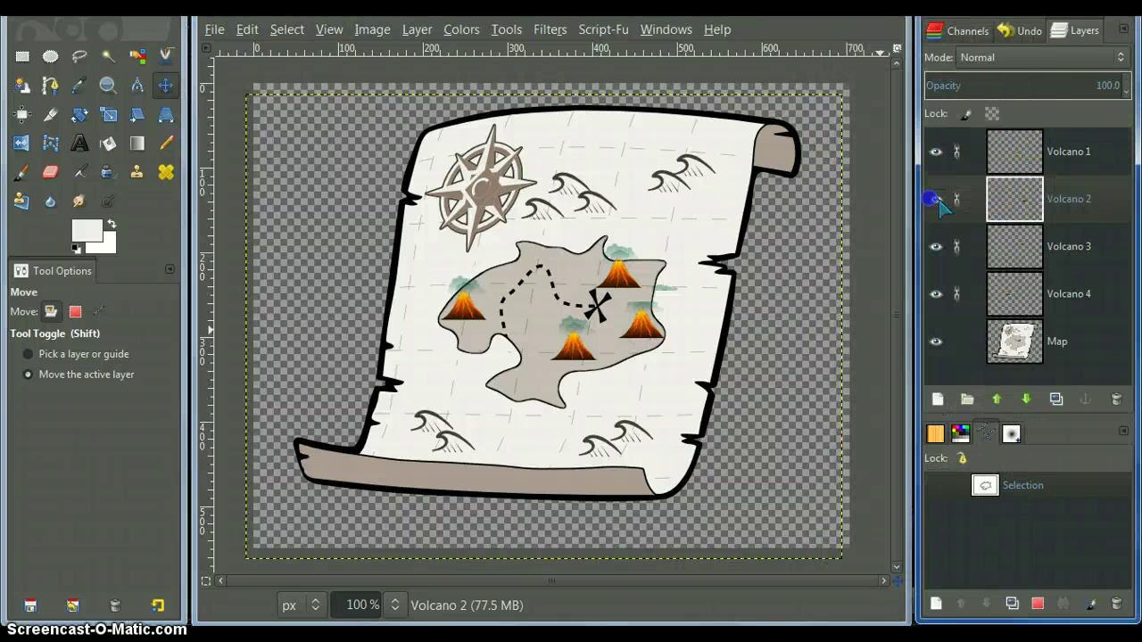
right_click(1014, 254)
left_click(901, 202)
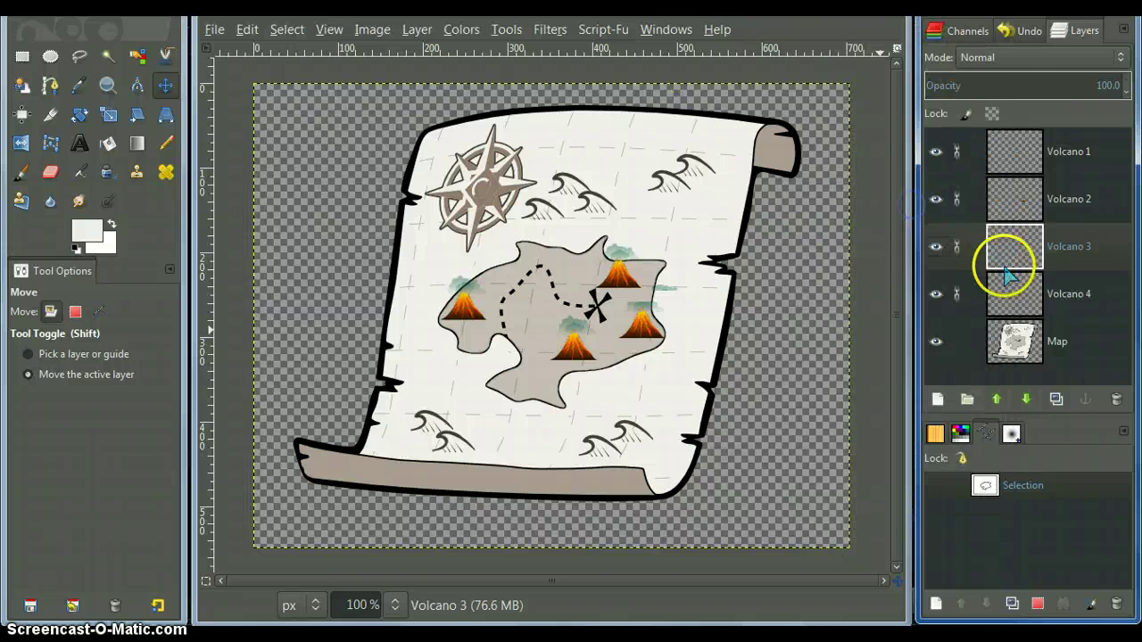
right_click(1008, 287)
left_click(930, 202)
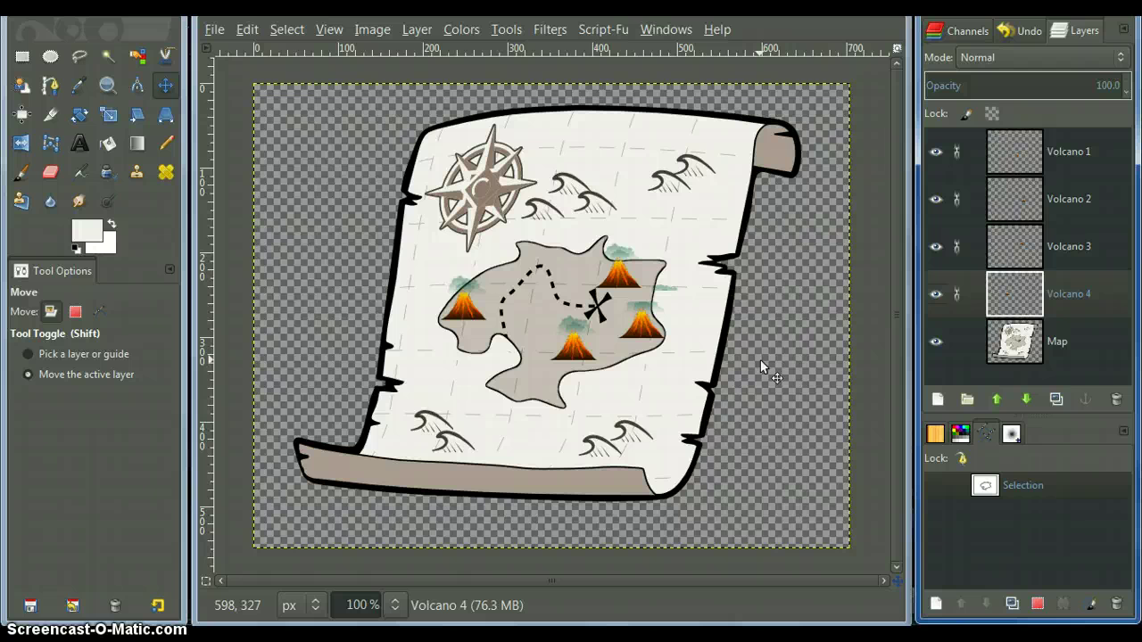
Step: Make Volcano 4 active and draw a rectangular selection around the island's left volcano
left_click(1005, 291)
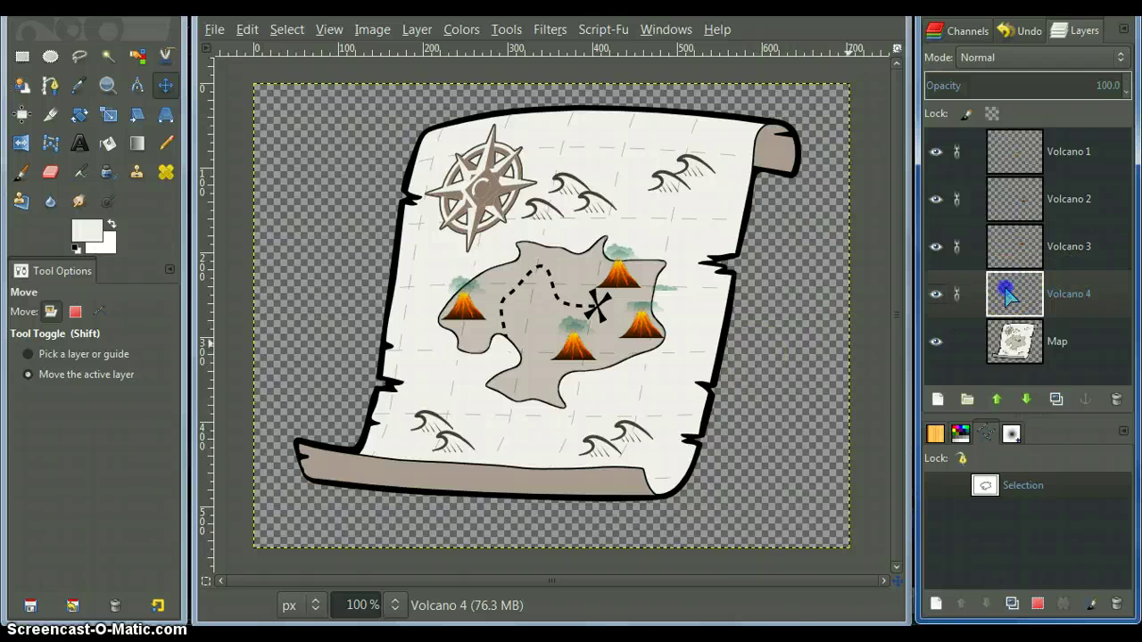
left_click(22, 56)
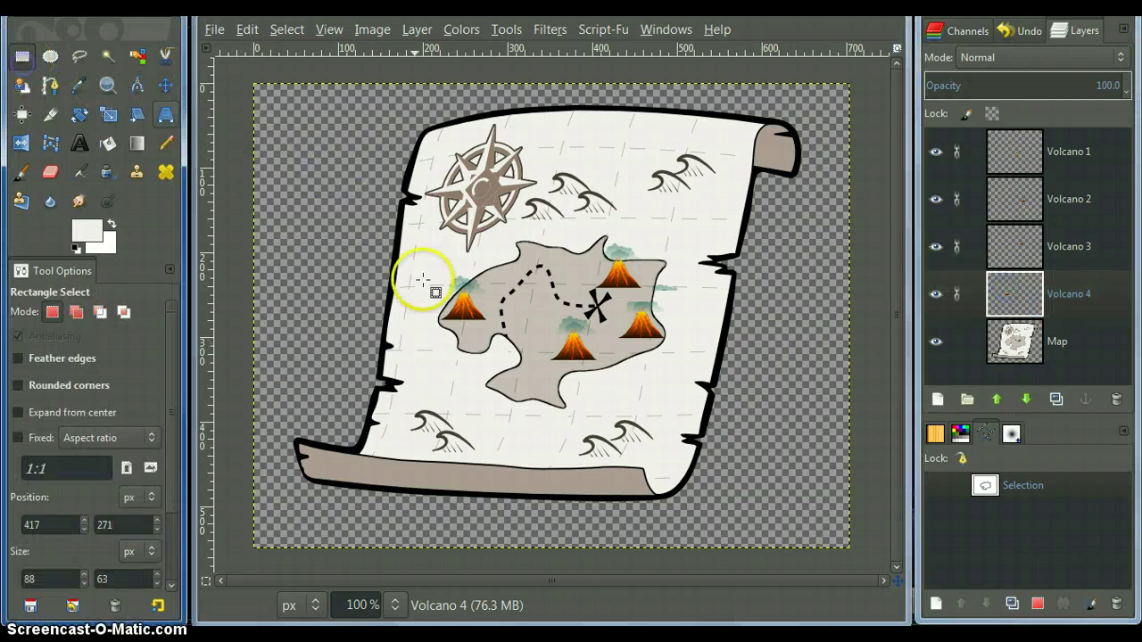
left_click_drag(423, 265, 506, 342)
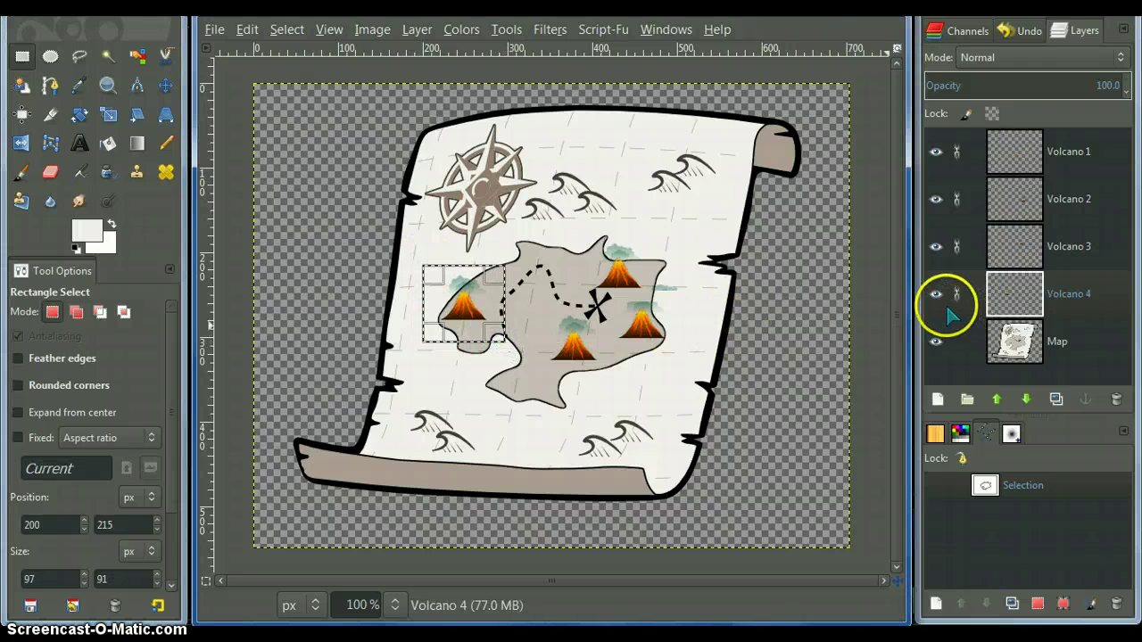
left_click(937, 247)
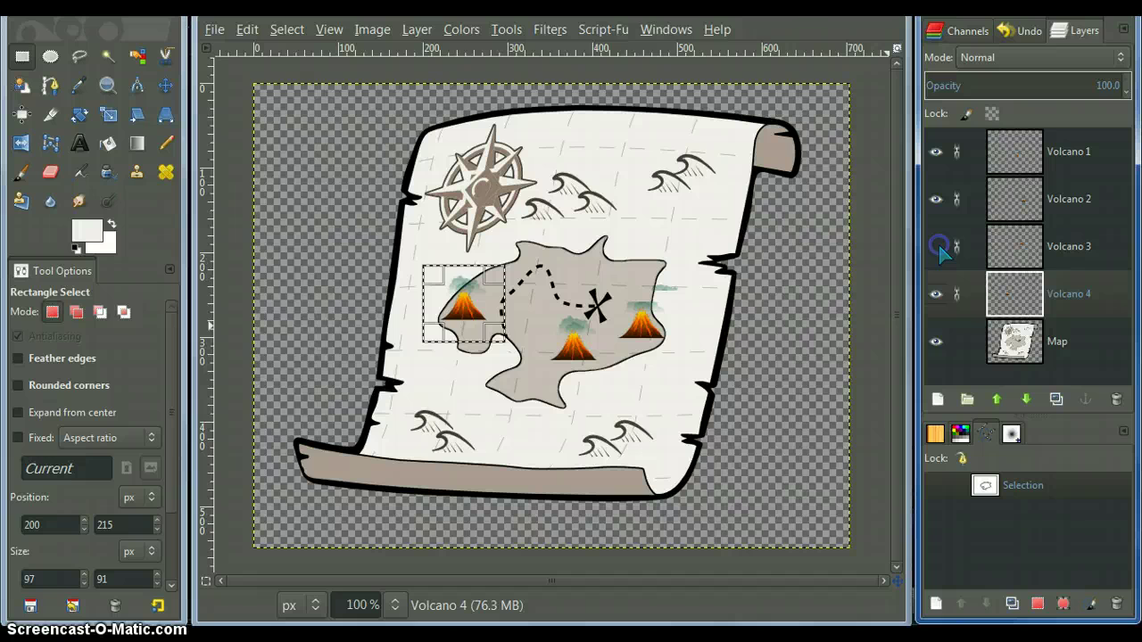
left_click(935, 296)
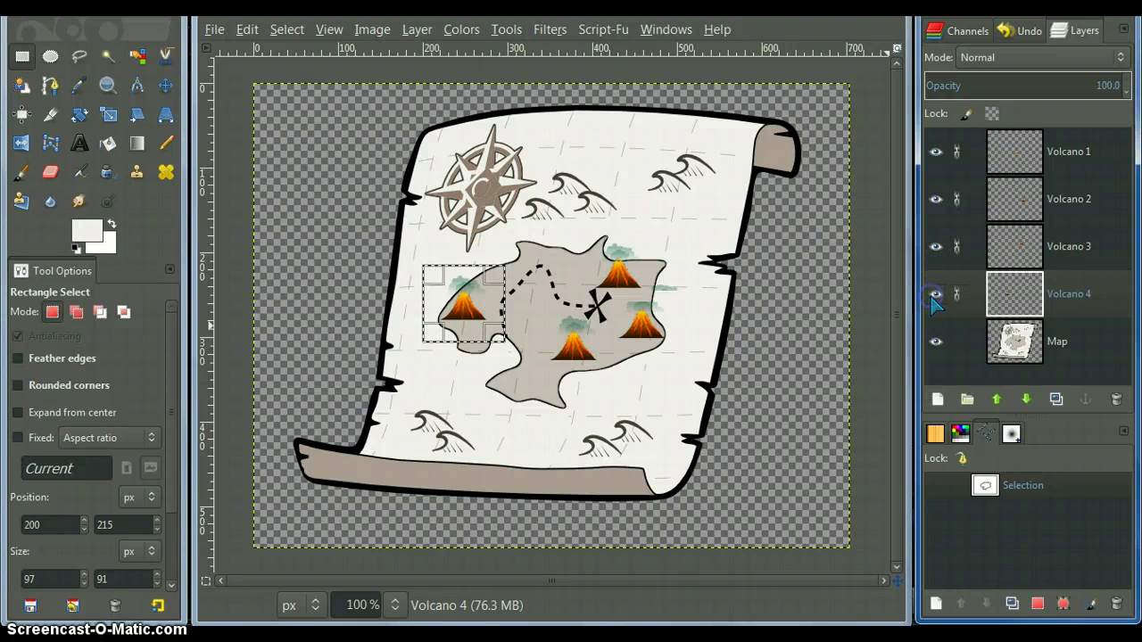
left_click(935, 295)
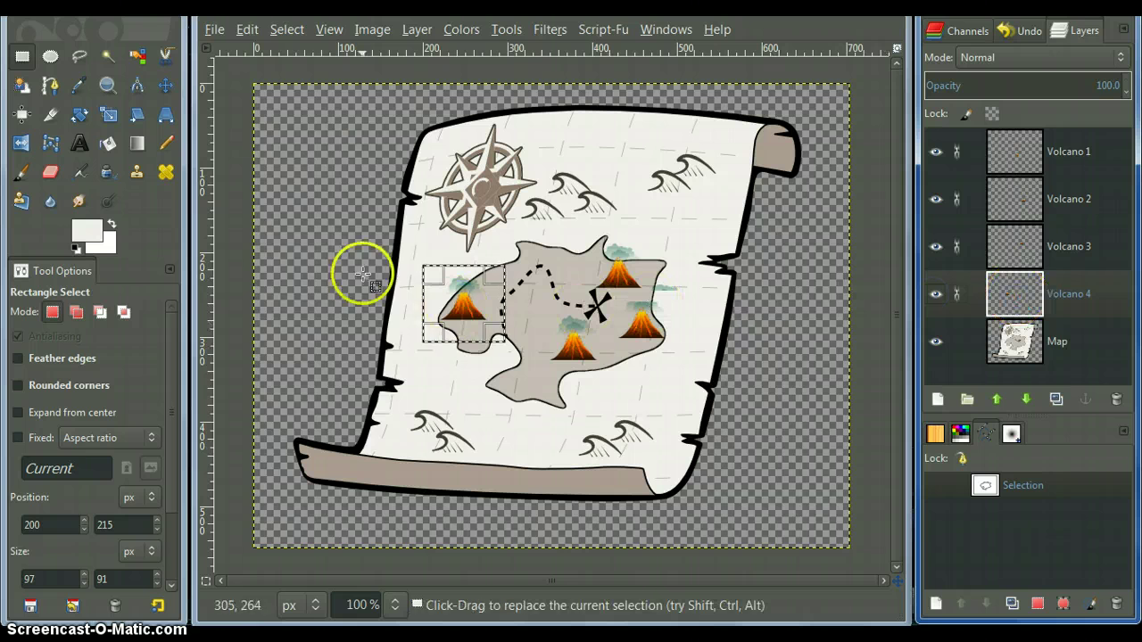
Step: Cut the selected left volcano and paste it back as a floating selection
left_click(247, 30)
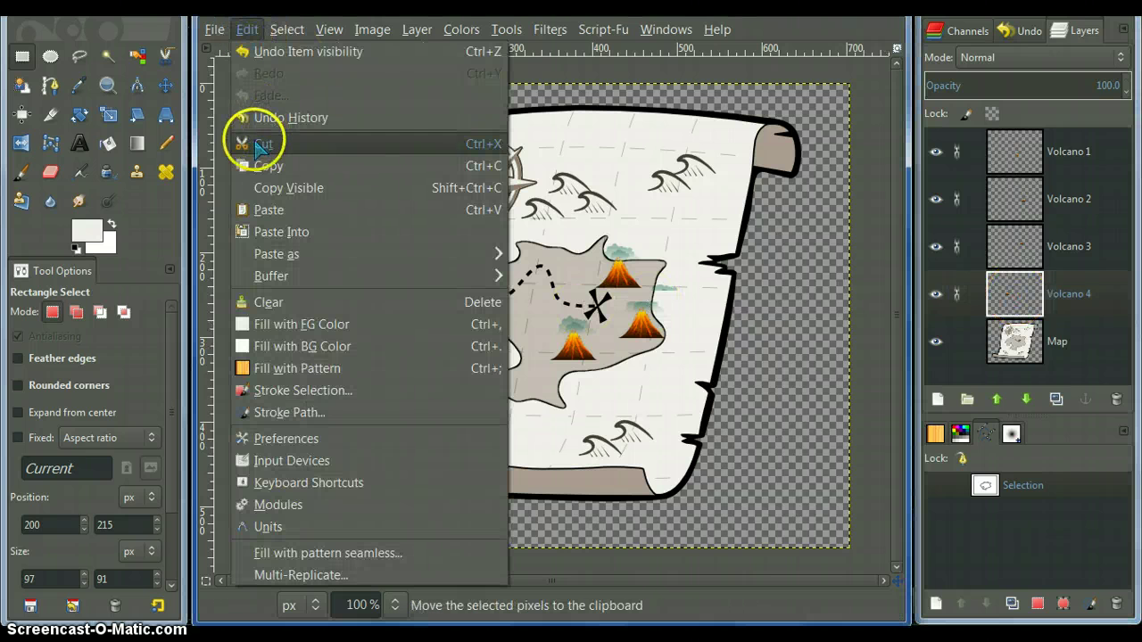
left_click(255, 143)
left_click(247, 30)
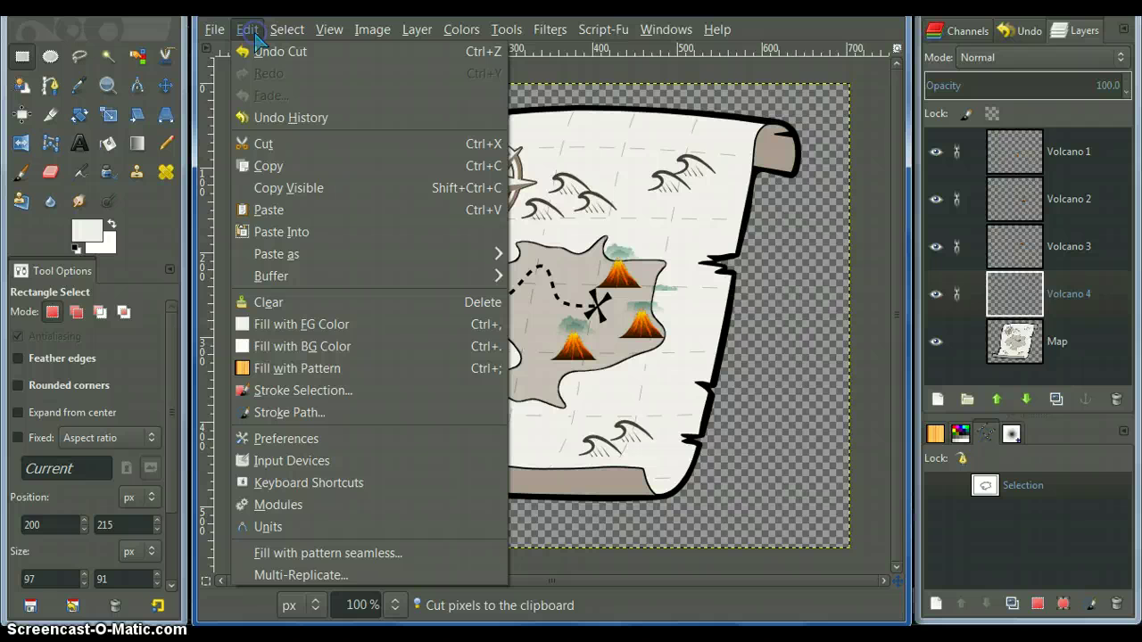
left_click(256, 207)
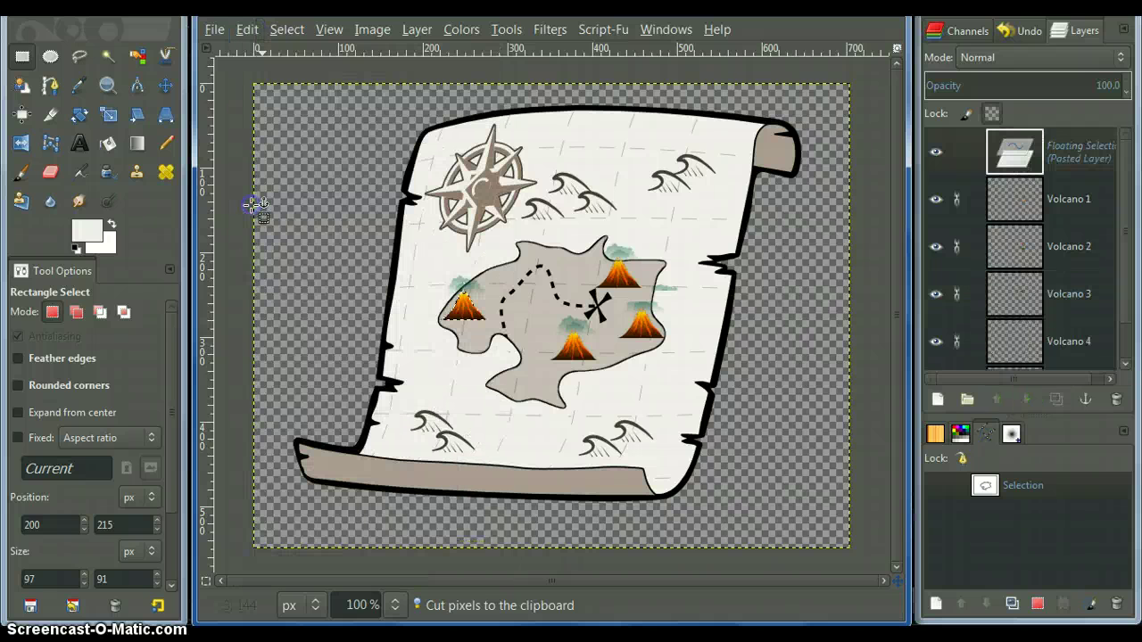
Step: Position the floating volcano on the island's left edge
left_click(107, 56)
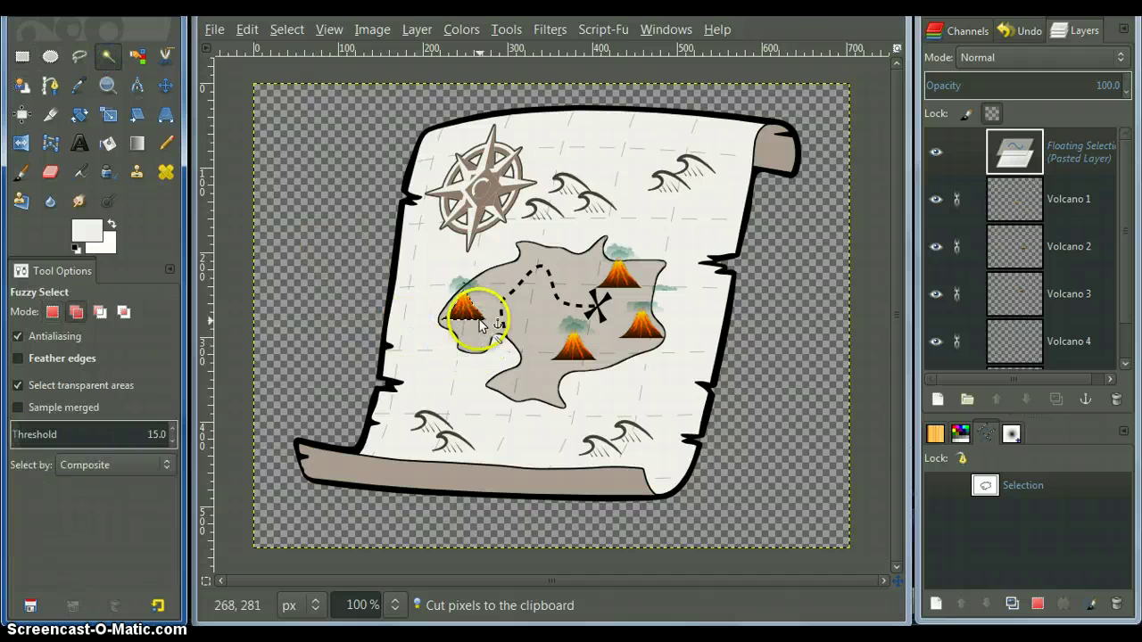
mouse_move(468, 312)
left_mouse_down()
mouse_move(479, 378)
mouse_move(510, 301)
mouse_move(473, 309)
mouse_move(473, 299)
mouse_move(471, 312)
left_mouse_up()
left_click(165, 85)
left_click(486, 303)
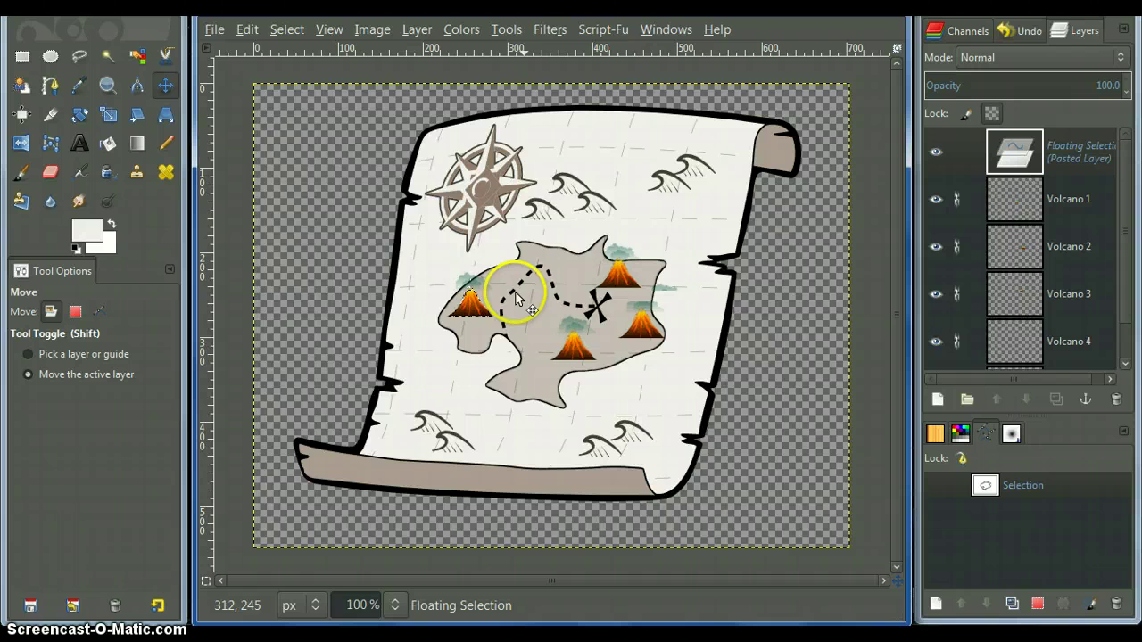
Step: Anchor the floating volcano into Volcano 4 and toggle Volcano 4's chain link
left_click(417, 29)
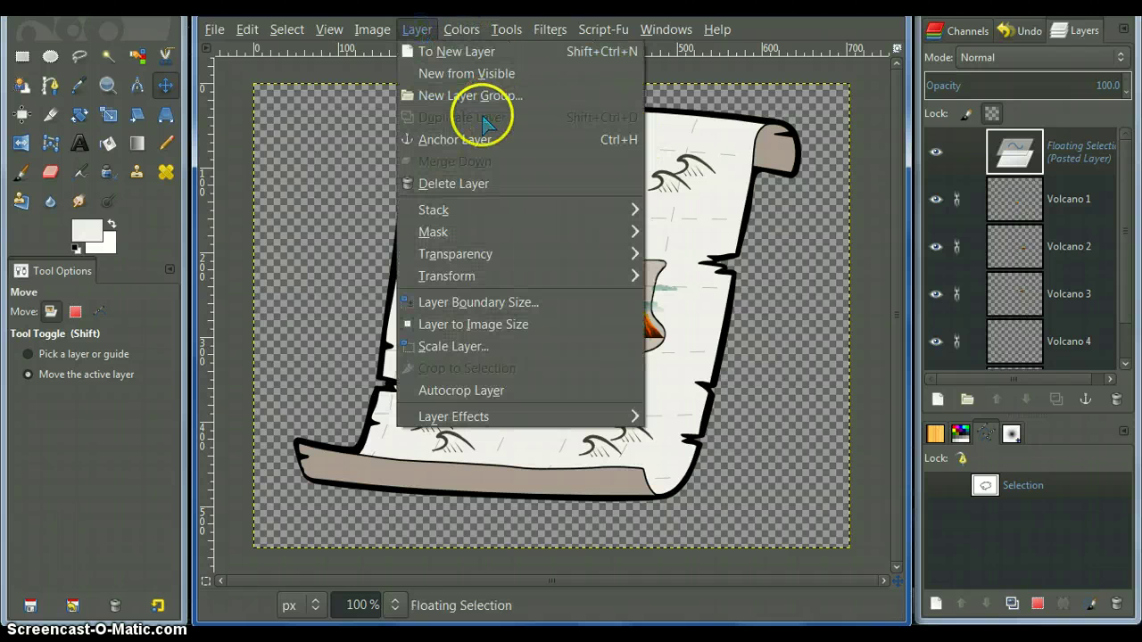
left_click(437, 141)
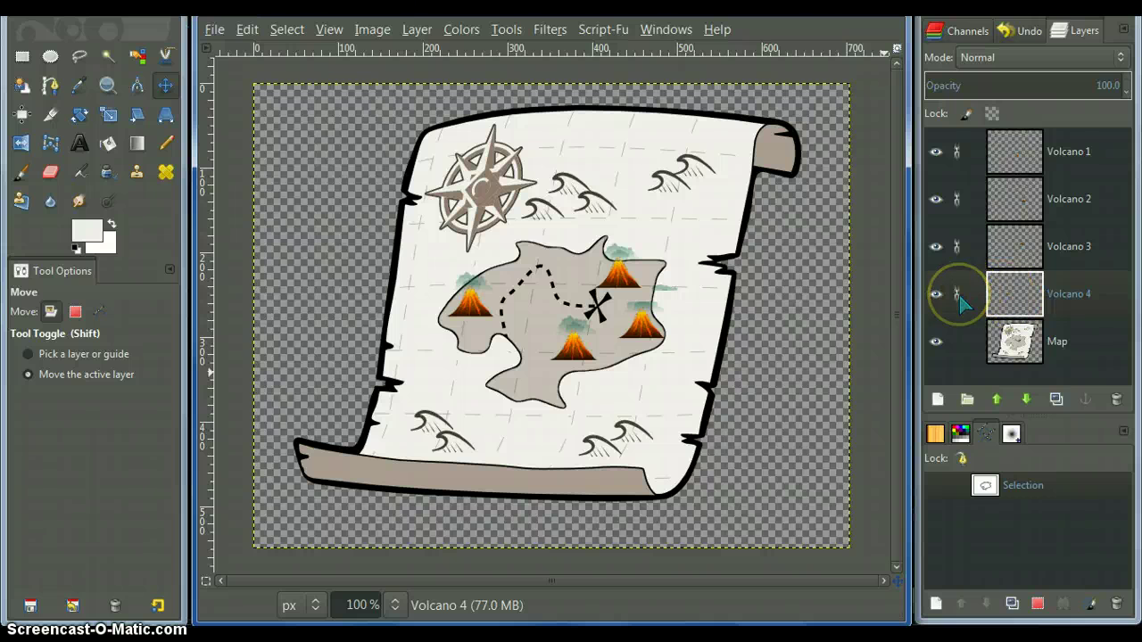
left_click(957, 296, "shift")
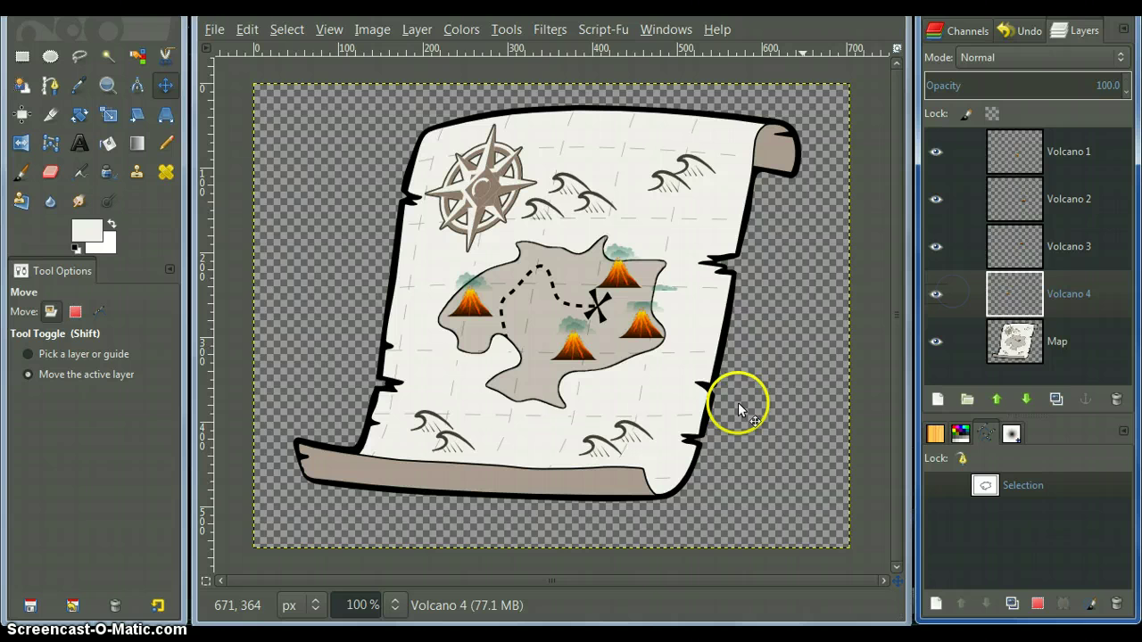
Step: Select the Map layer and drag it down-right, then back up, beneath the volcanoes
left_click(1011, 346)
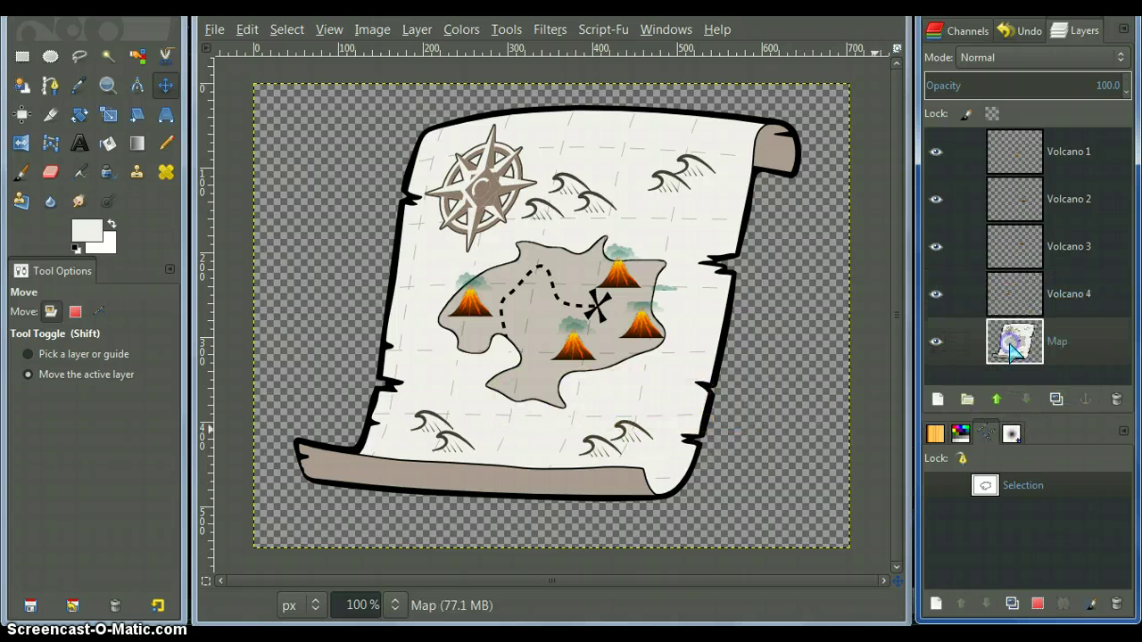
left_click(167, 85)
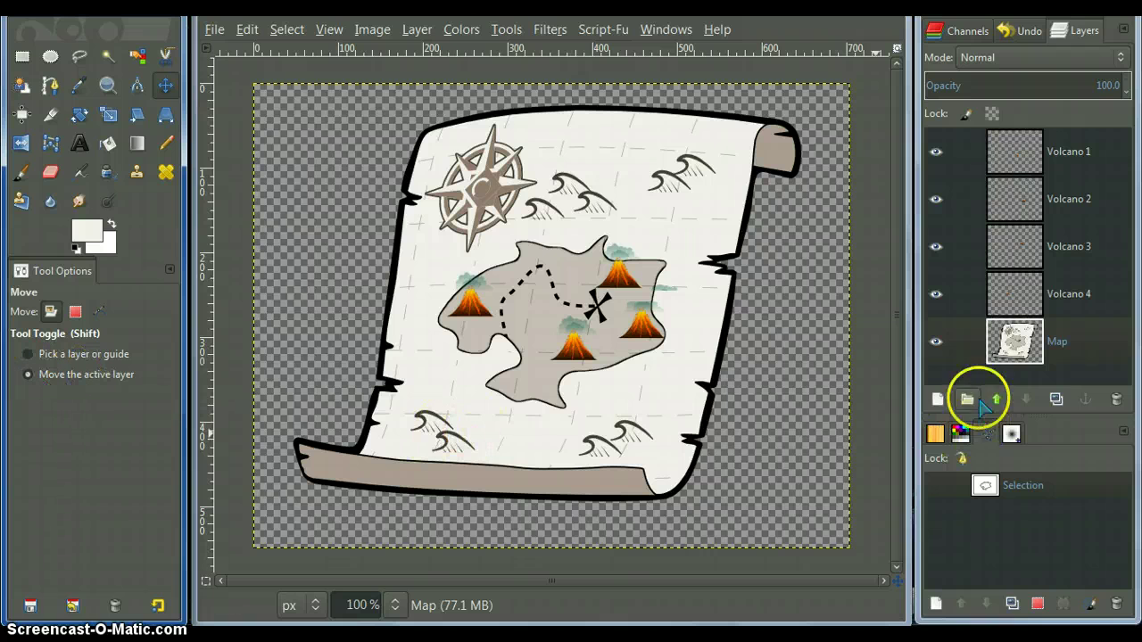
double_click(1012, 353)
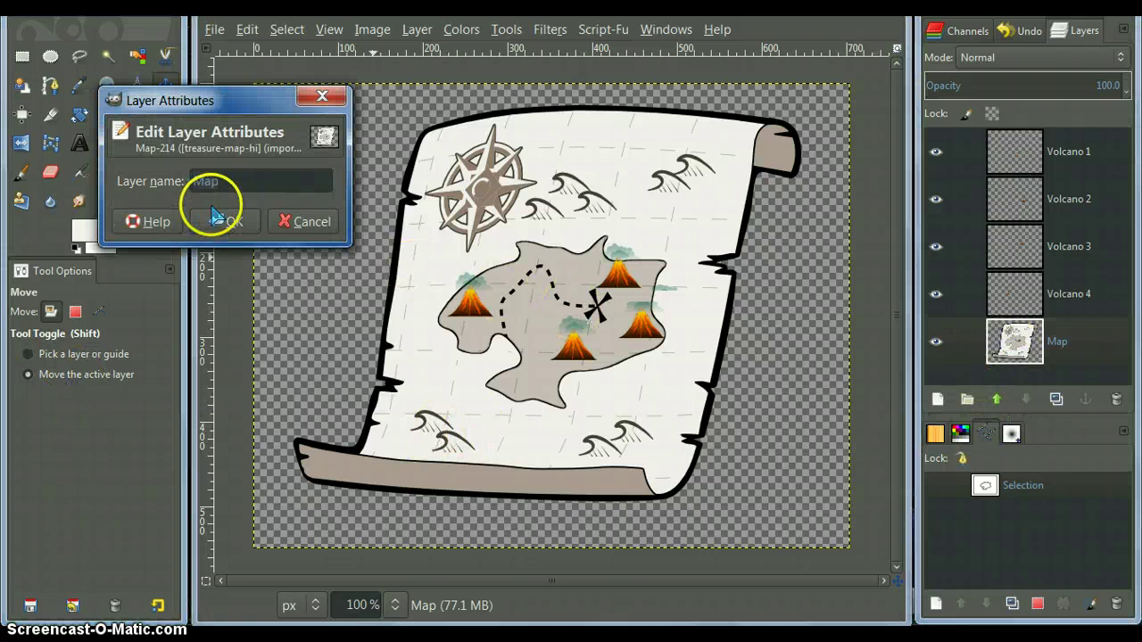
left_click(306, 221)
left_click_drag(505, 348, 459, 437)
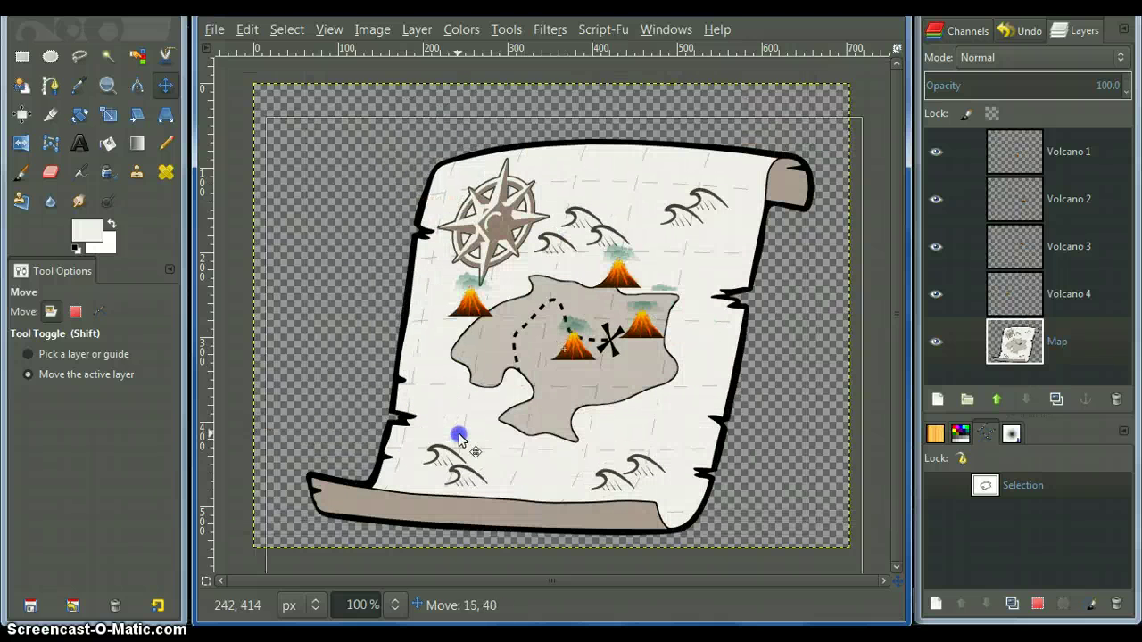
mouse_move(458, 438)
left_mouse_down()
mouse_move(428, 388)
mouse_move(466, 416)
mouse_move(458, 374)
mouse_move(398, 373)
mouse_move(436, 425)
mouse_move(556, 444)
mouse_move(484, 383)
mouse_move(456, 406)
left_mouse_up()
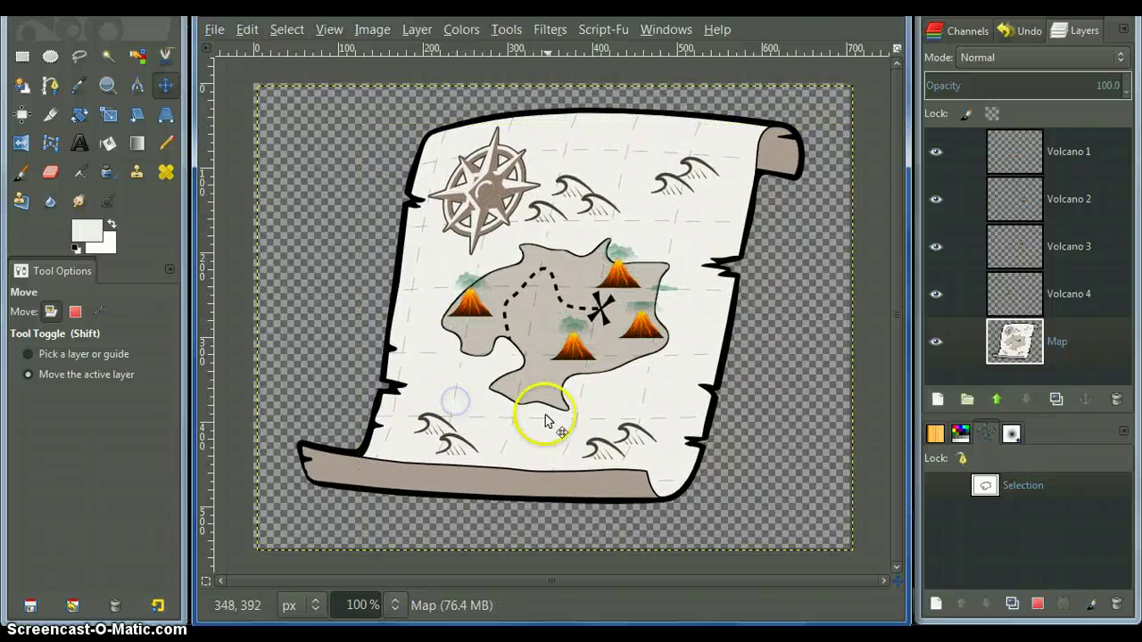